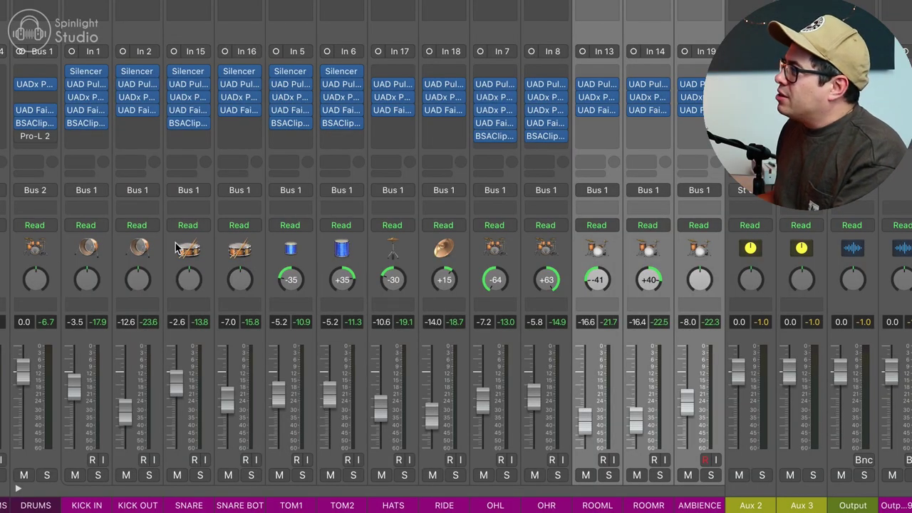
Select all the drum channel strips, then select KICK IN and start drum playback.
left_click_drag(177, 248, 699, 255)
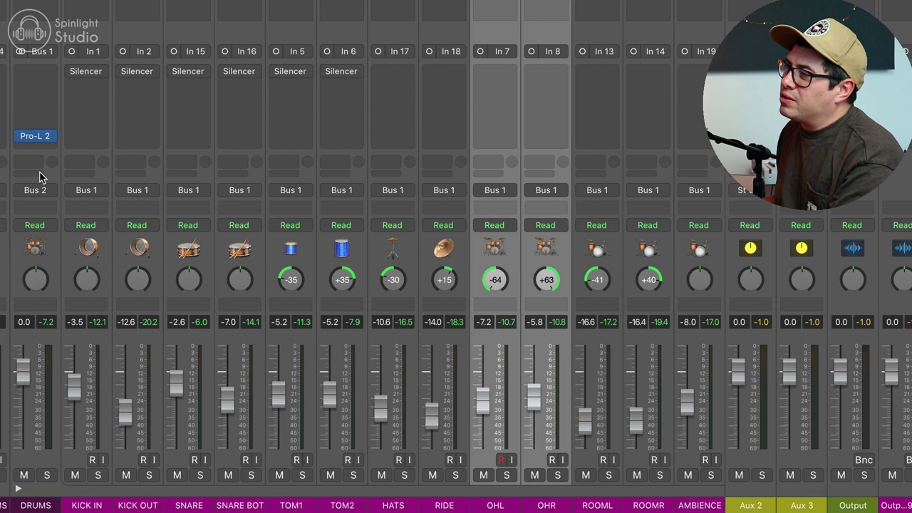
left_click(82, 228)
key("space")
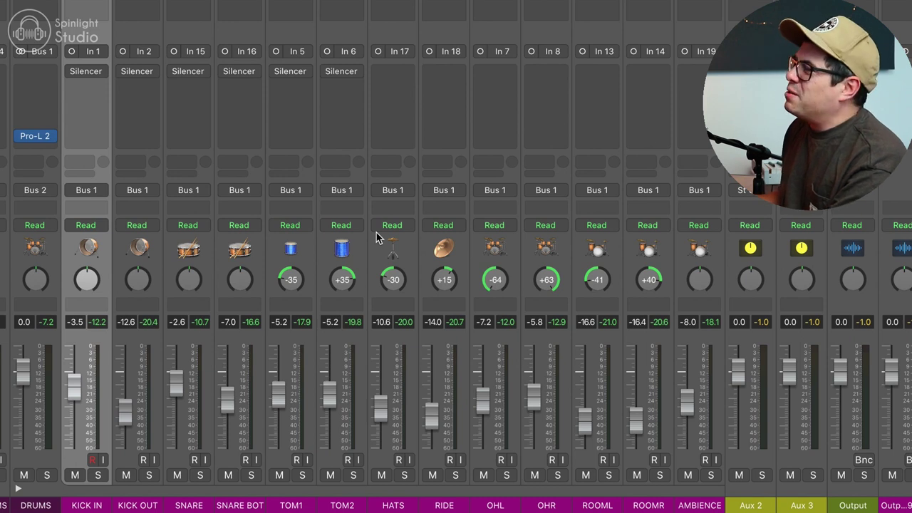
Insert a mono UAD Pultec EQP-1A on KICK IN with the Jeff Balding-Kick Deep preset, A/B it and leave it on.
left_click(108, 94)
mouse_move(135, 126)
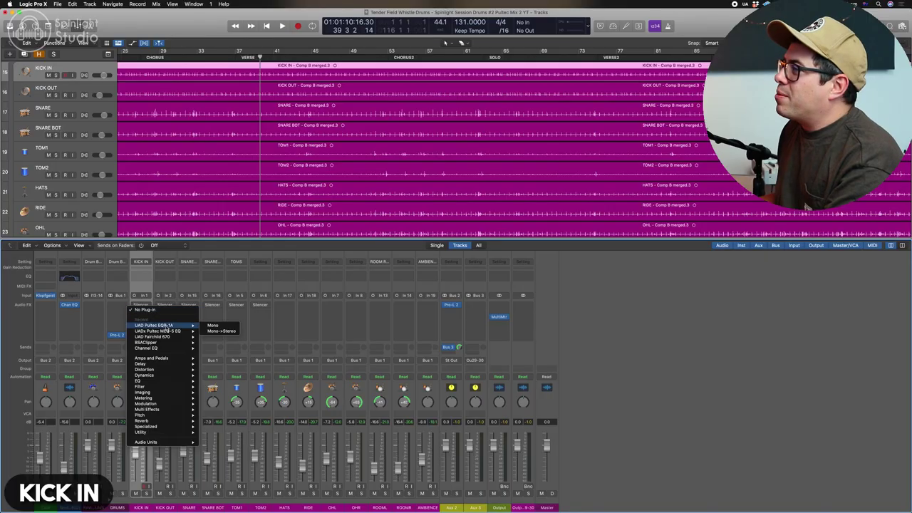
left_click(212, 325)
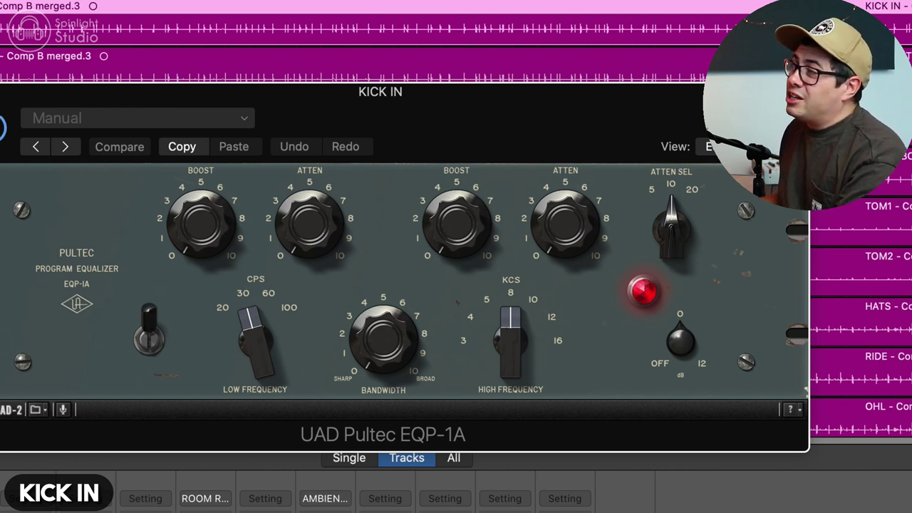
left_click(197, 120)
mouse_move(238, 482)
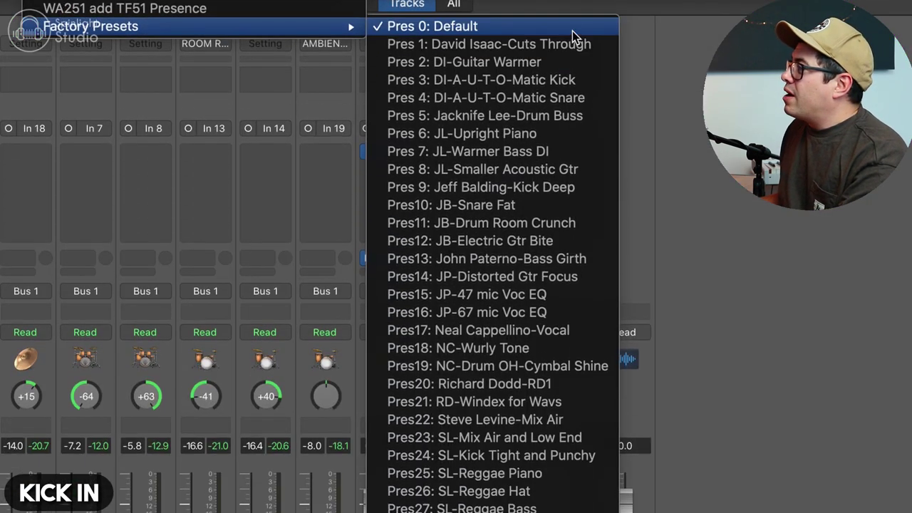
left_click(526, 190)
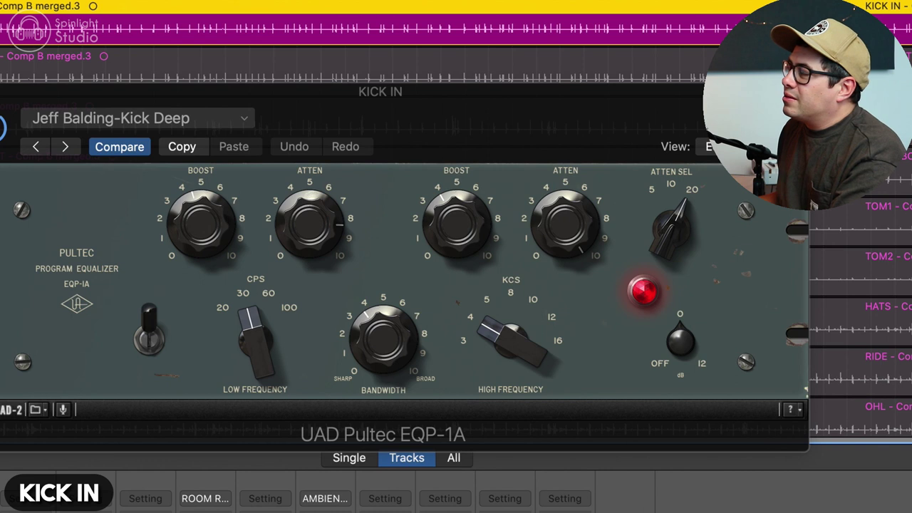
left_click(4, 129)
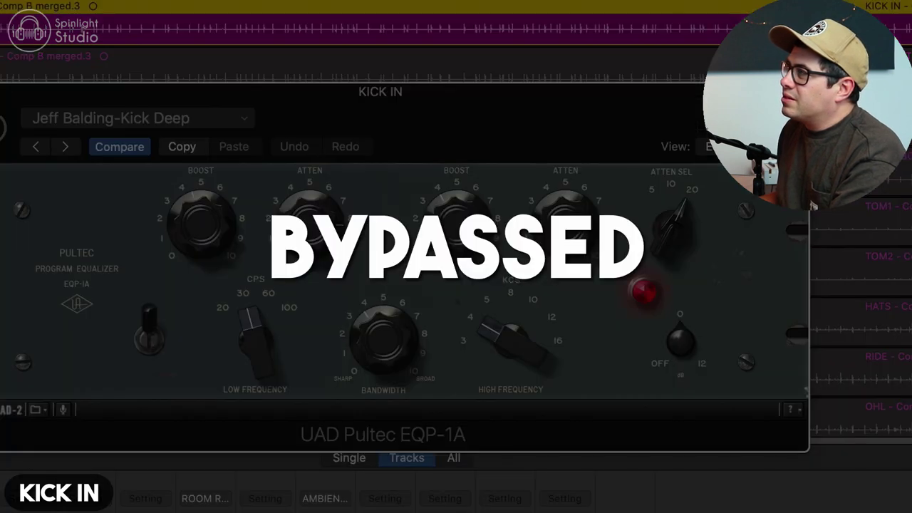
left_click(4, 128)
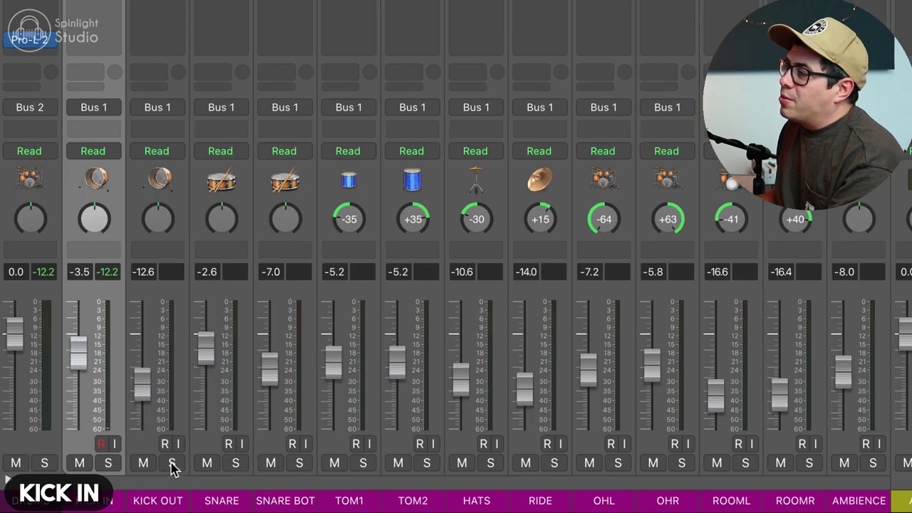
Solo KICK OUT, lower its level slightly, and insert a mono UAD Pultec EQP-1A.
left_click(172, 463)
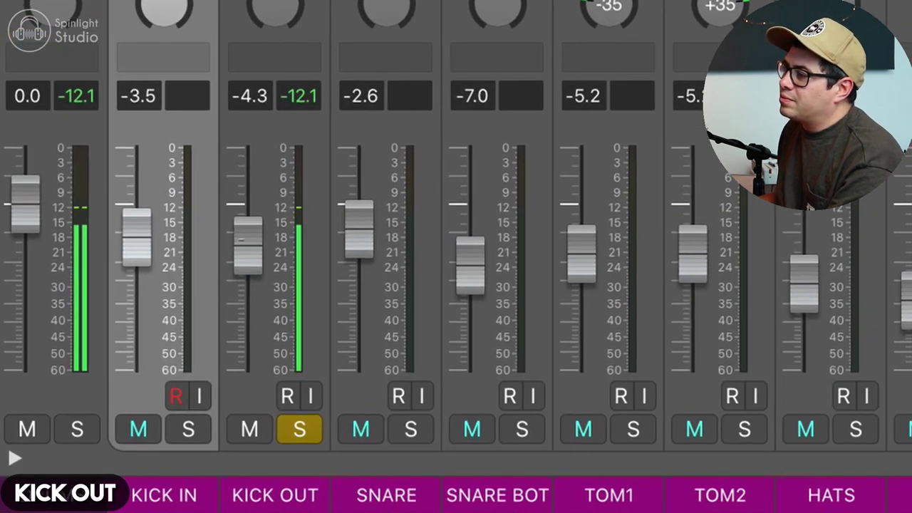
left_click_drag(240, 251, 237, 265)
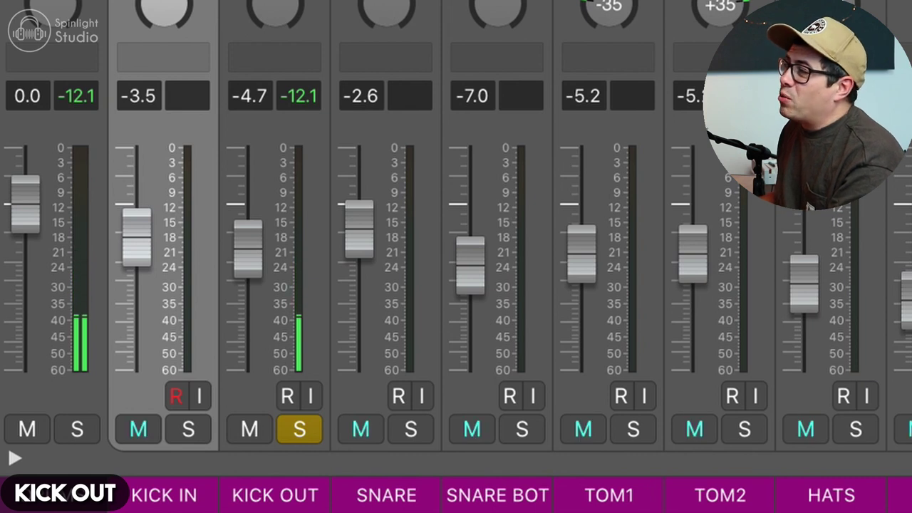
left_click(274, 187)
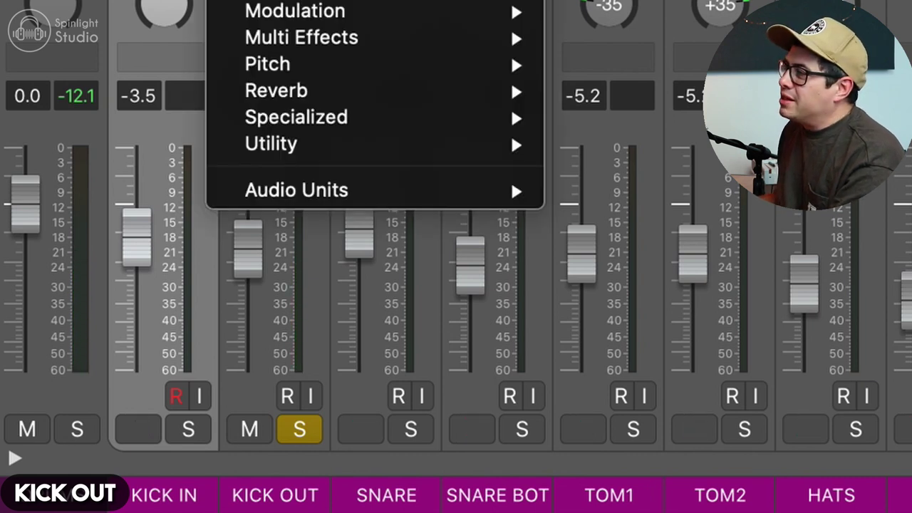
mouse_move(444, 153)
left_click(664, 136)
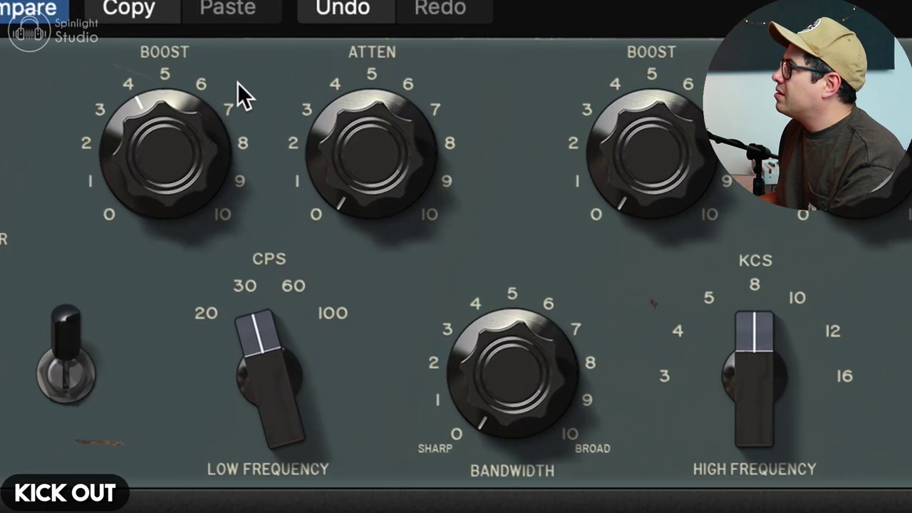
Set the Pultec's low boost to about 7, low cut to about 9.5, high atten select 5, and reduce output gain.
left_click_drag(238, 81, 241, 65)
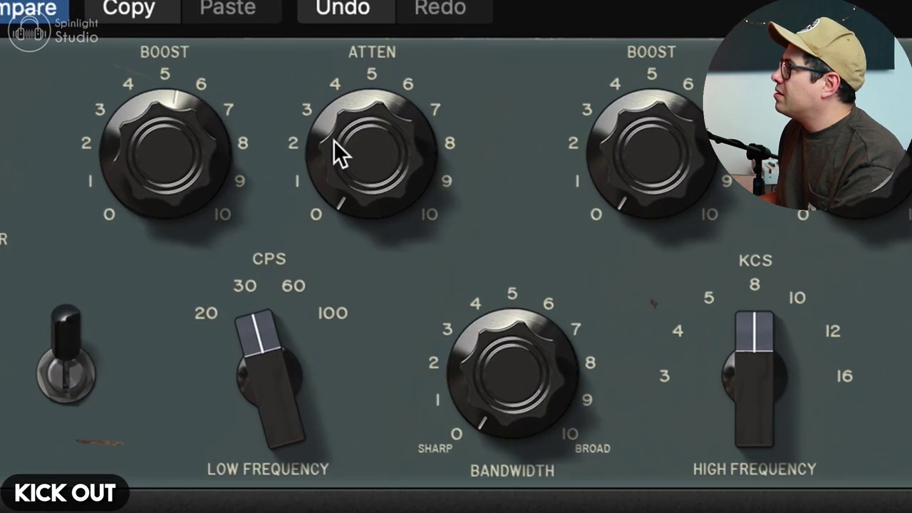
left_click_drag(335, 138, 336, 93)
left_click_drag(245, 121, 228, 119)
left_click_drag(399, 177, 375, 140)
left_click_drag(596, 147, 563, 285)
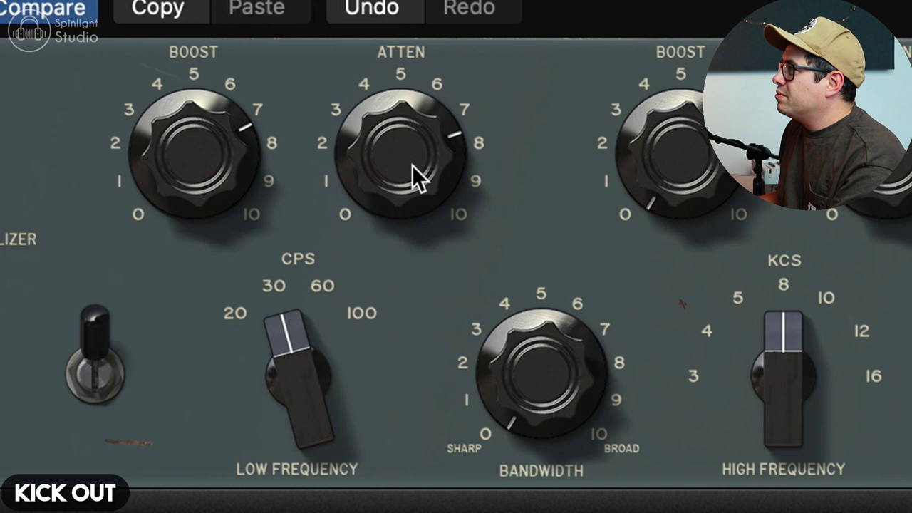
left_click_drag(413, 174, 436, 103)
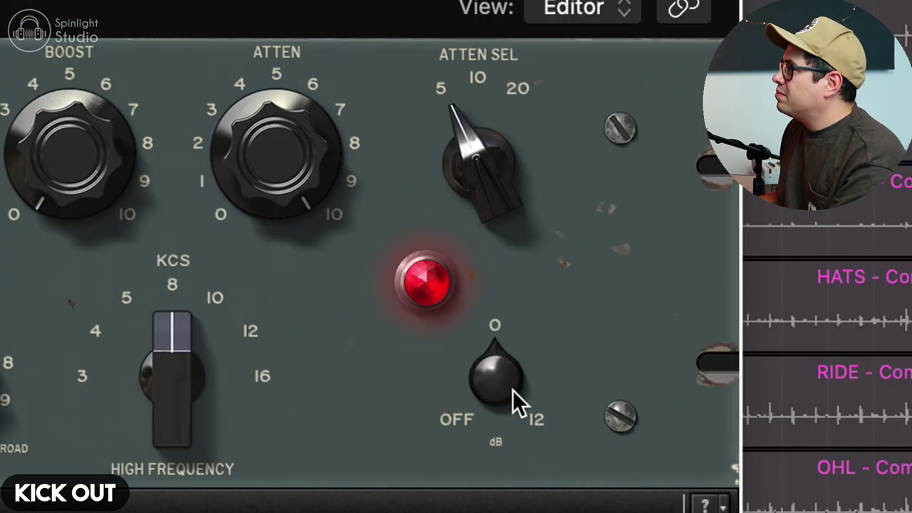
left_click_drag(515, 394, 500, 443)
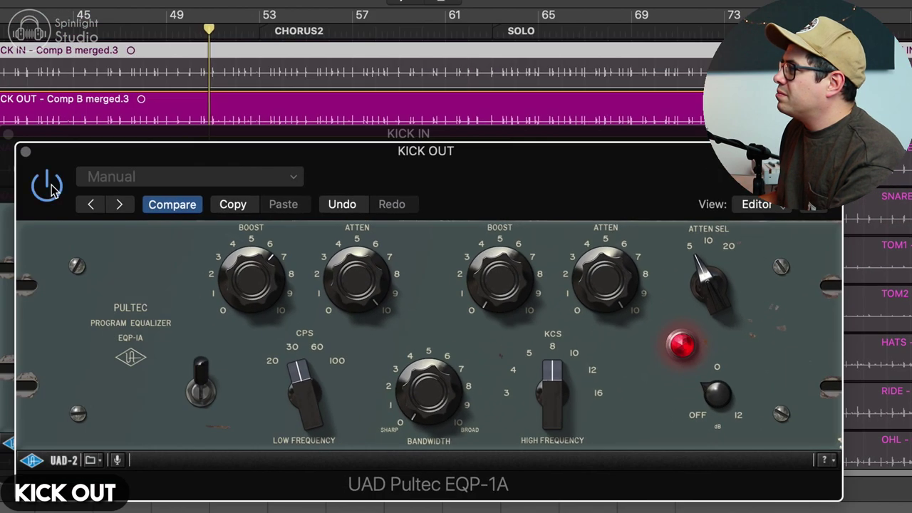
A/B the KICK OUT Pultec, then pull the KICK OUT fader down to about -13 dB.
left_click(49, 186)
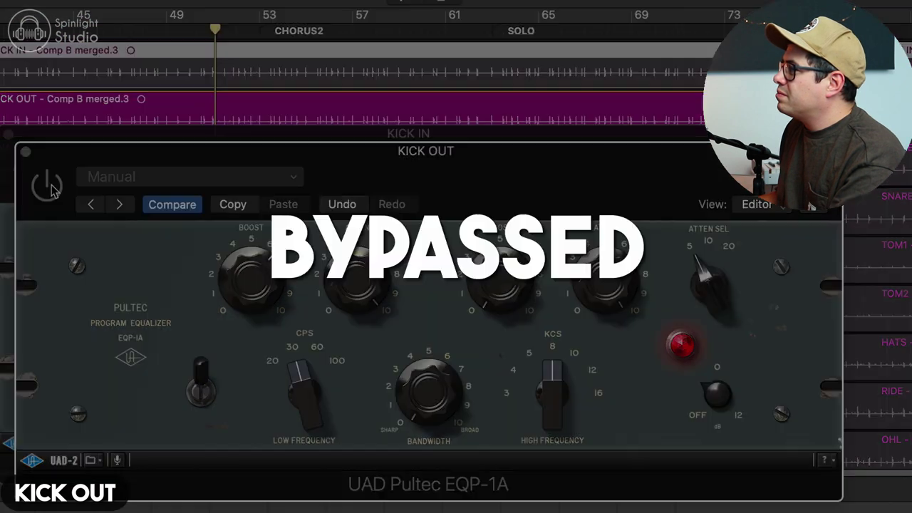
left_click(48, 187)
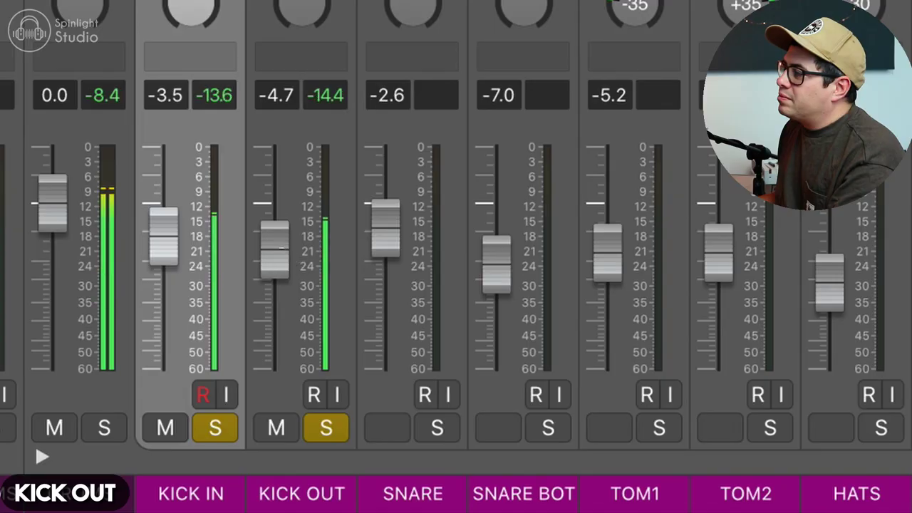
left_click_drag(282, 249, 284, 330)
Add a mono UADx Pultec MEQ-5 on KICK IN, ease back its upper peak, A/B it, and raise KICK IN to -2.9 dB.
left_click(79, 71)
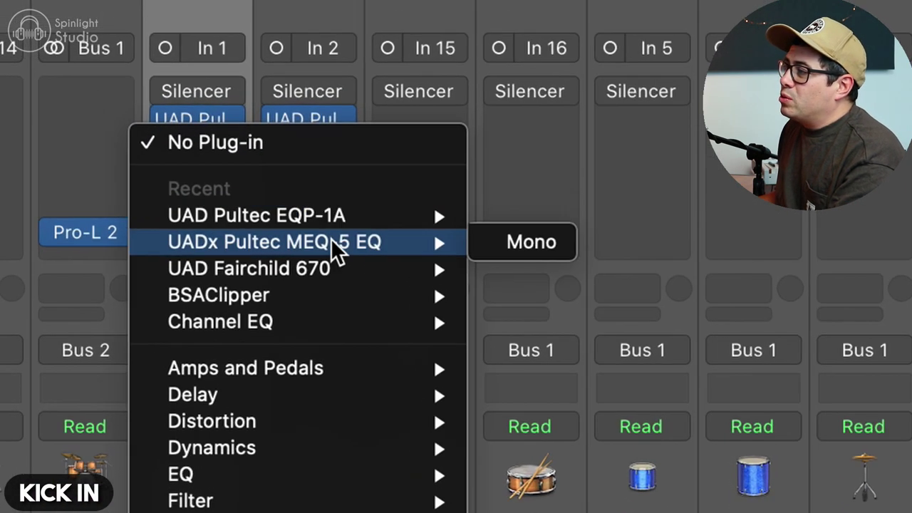
left_click(349, 246)
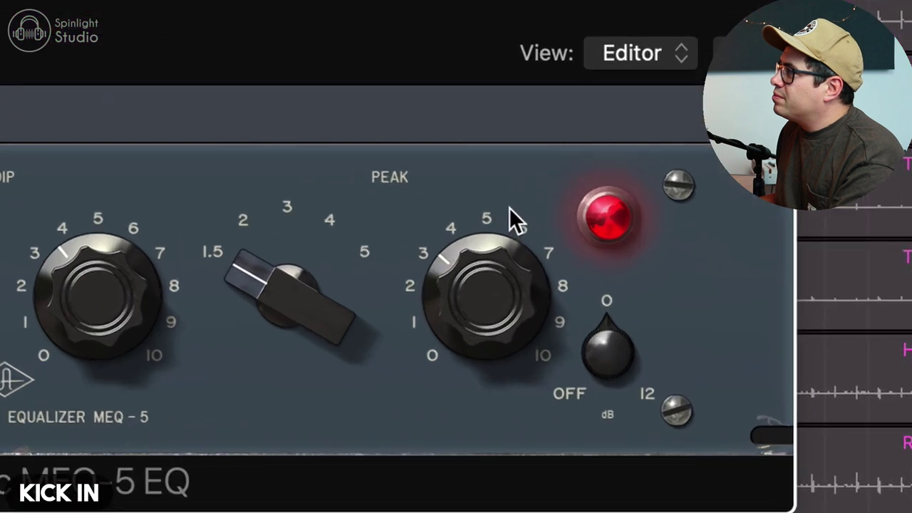
left_click_drag(497, 198, 522, 271)
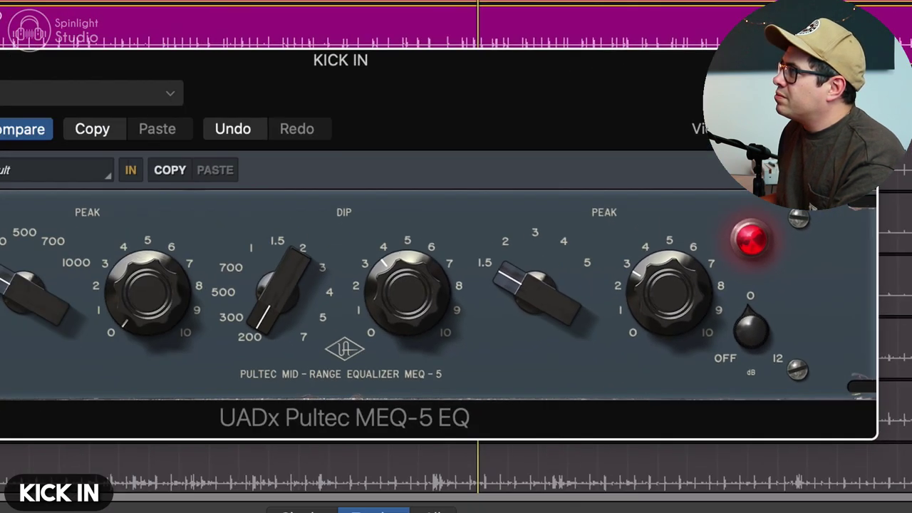
left_click(47, 141)
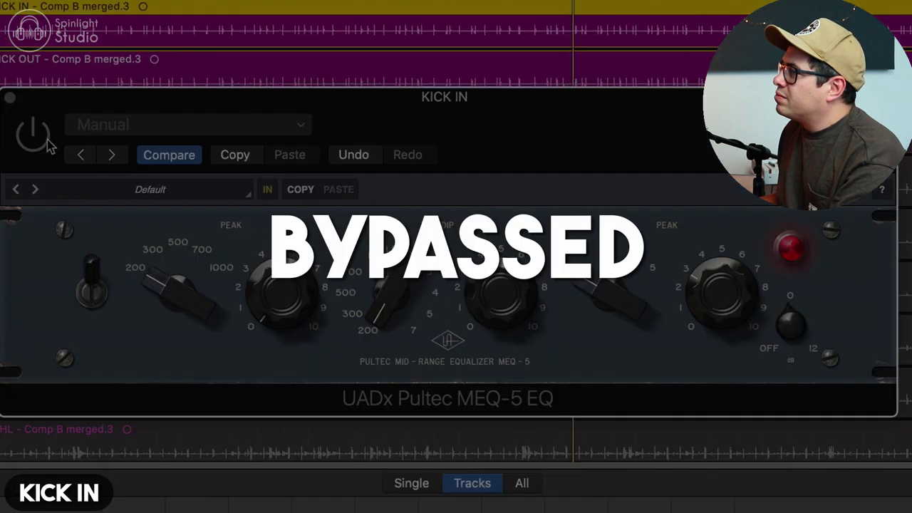
left_click(47, 142)
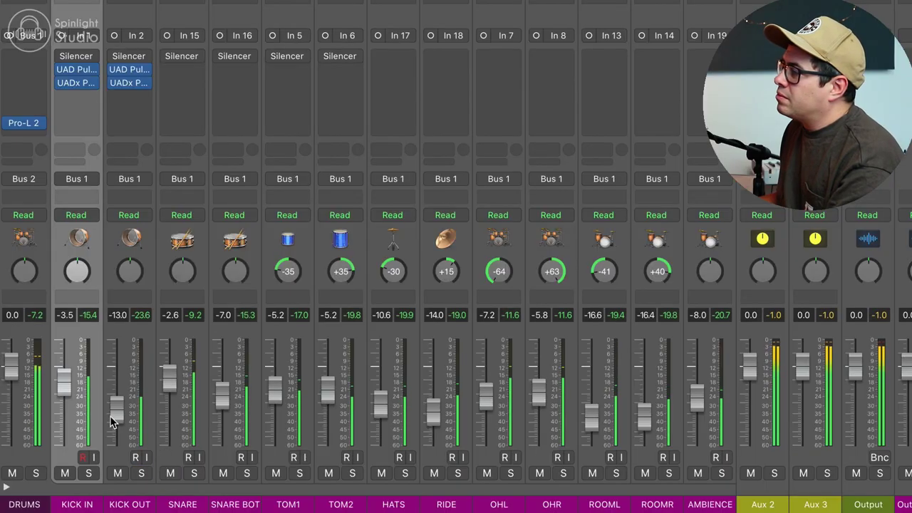
left_click_drag(65, 381, 64, 372)
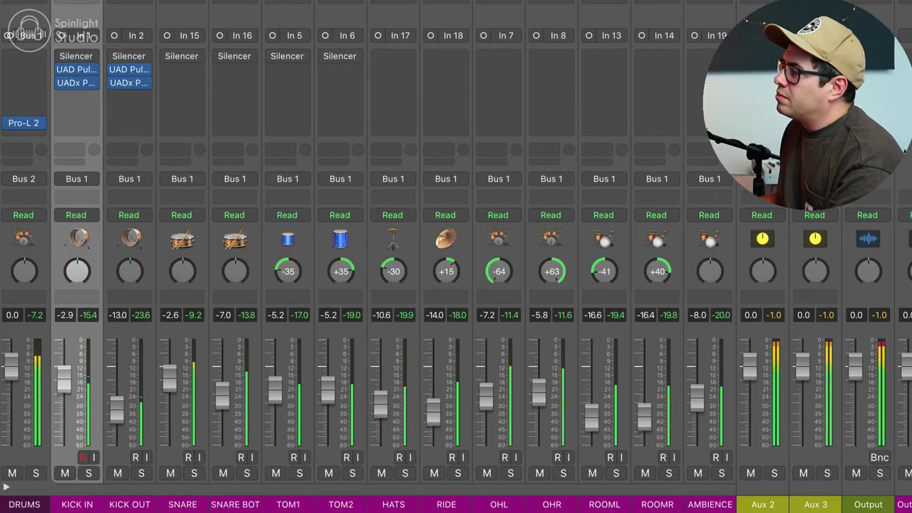
Solo SNARE, add a Pultec EQP-1A with the JB-Snare Fat preset, and raise high boost to about 6.5.
left_click(193, 474)
left_click(179, 77)
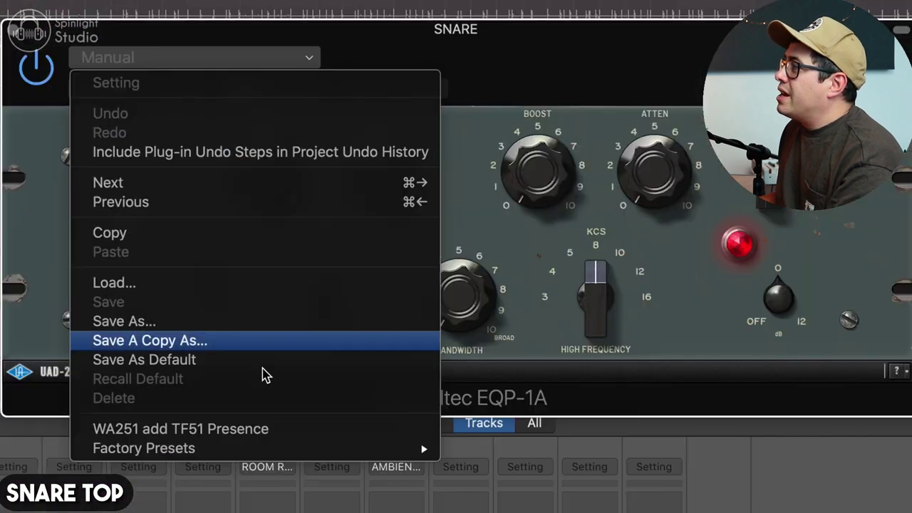
mouse_move(324, 453)
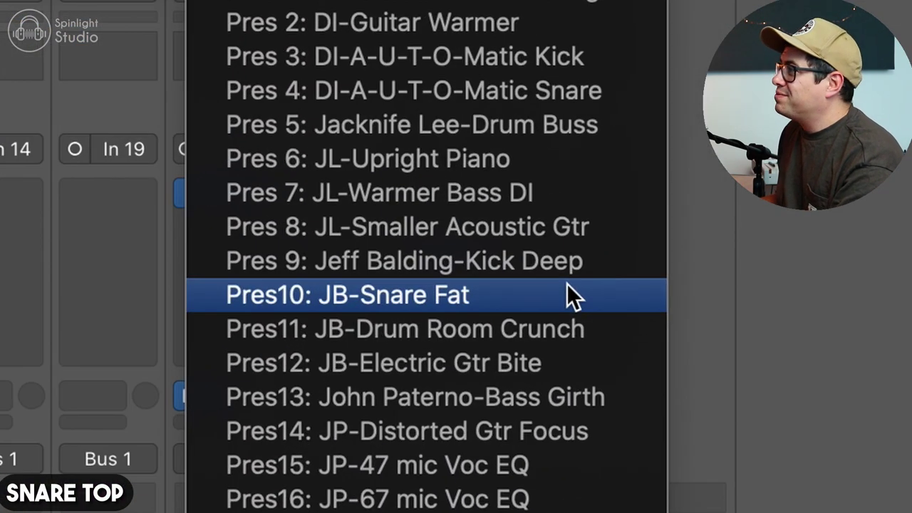
left_click(566, 283)
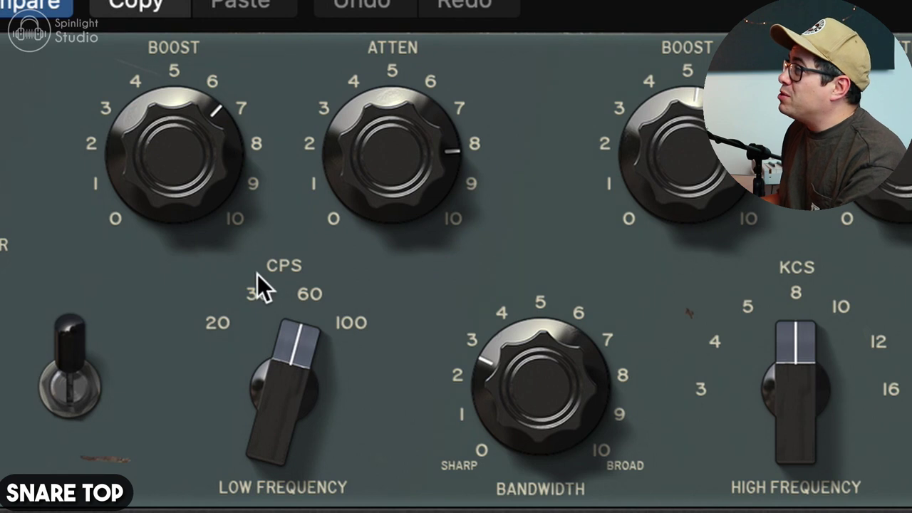
left_click_drag(382, 183, 384, 178)
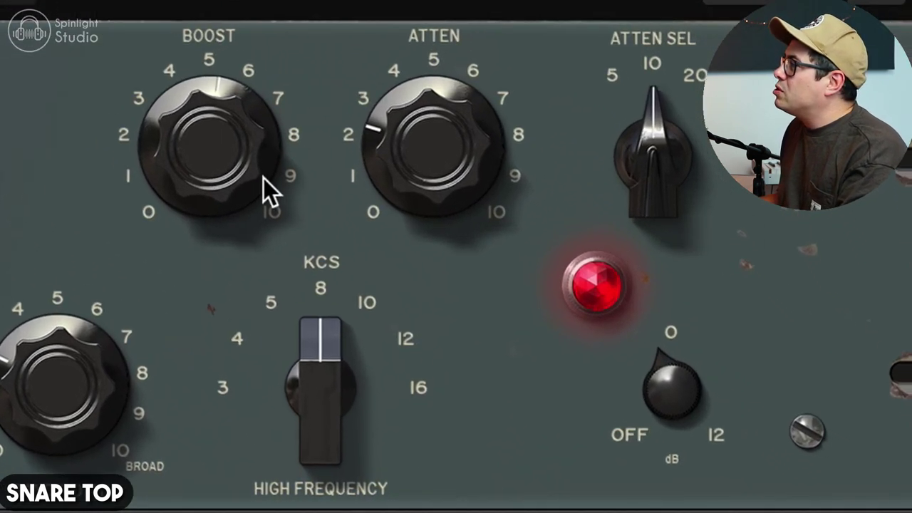
left_click_drag(531, 299, 534, 283)
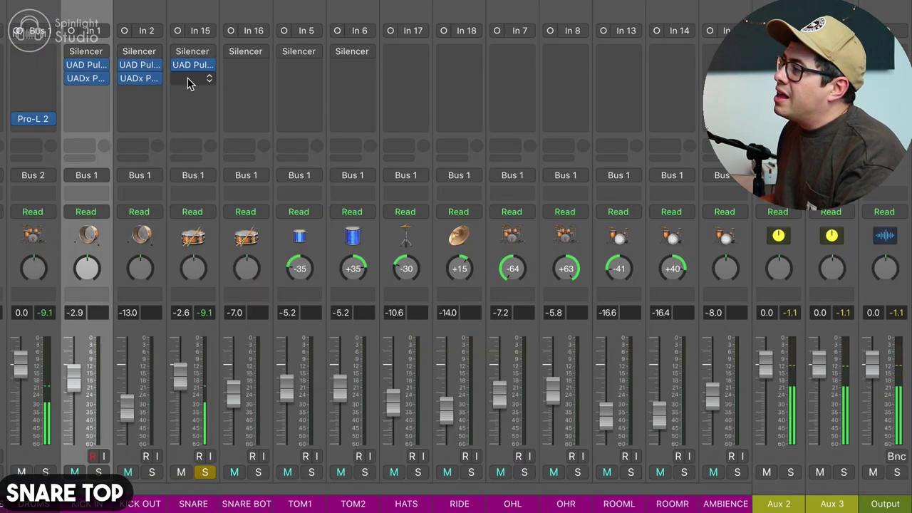
Add a UADx Pultec MEQ-5 to SNARE with its dip at 500 around 2 and peak boost about 3.5.
left_click(203, 75)
left_click(340, 253)
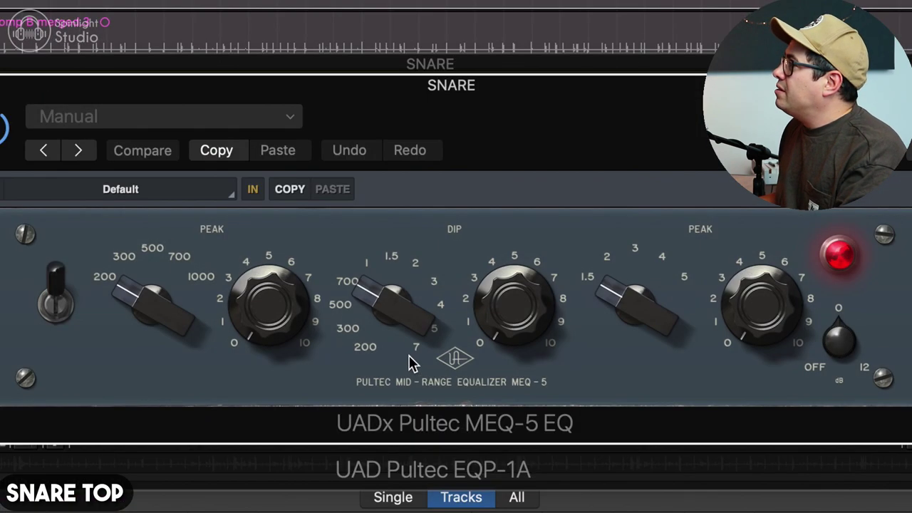
left_click_drag(408, 355, 372, 325)
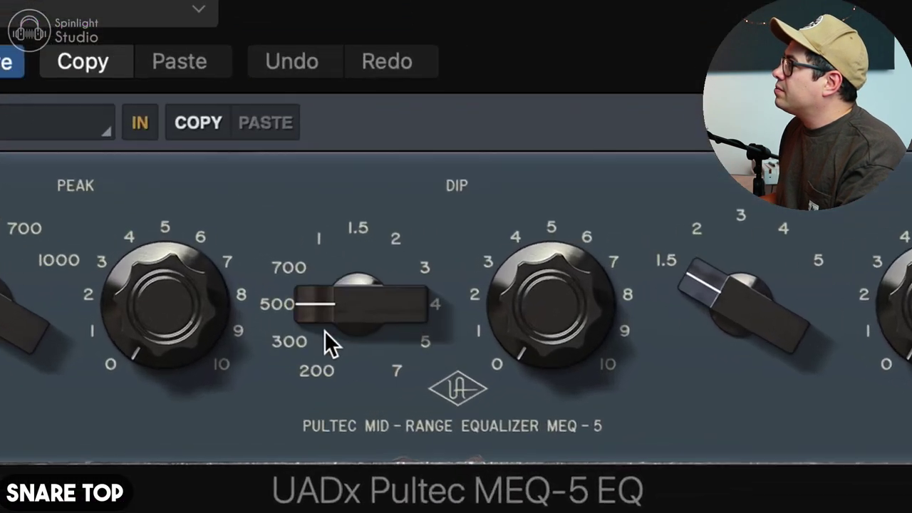
left_click_drag(494, 317, 526, 240)
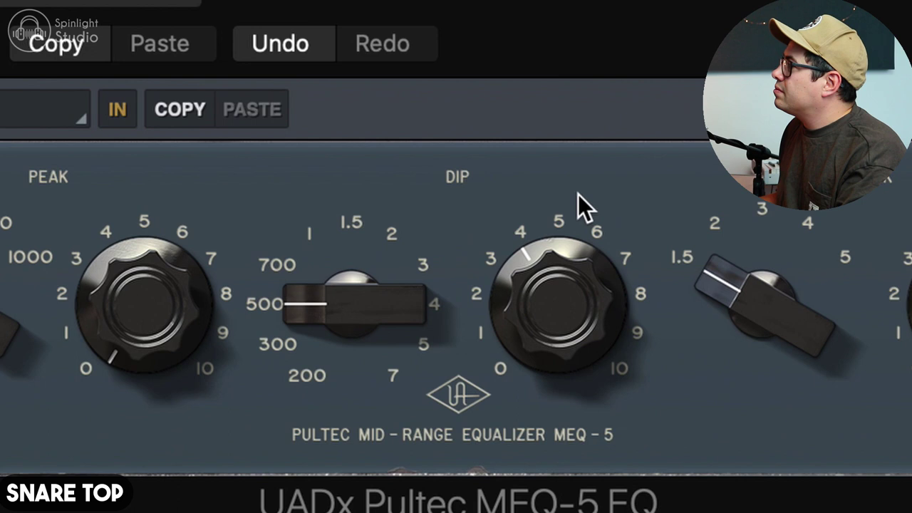
left_click_drag(578, 194, 573, 246)
left_click_drag(563, 305, 562, 311)
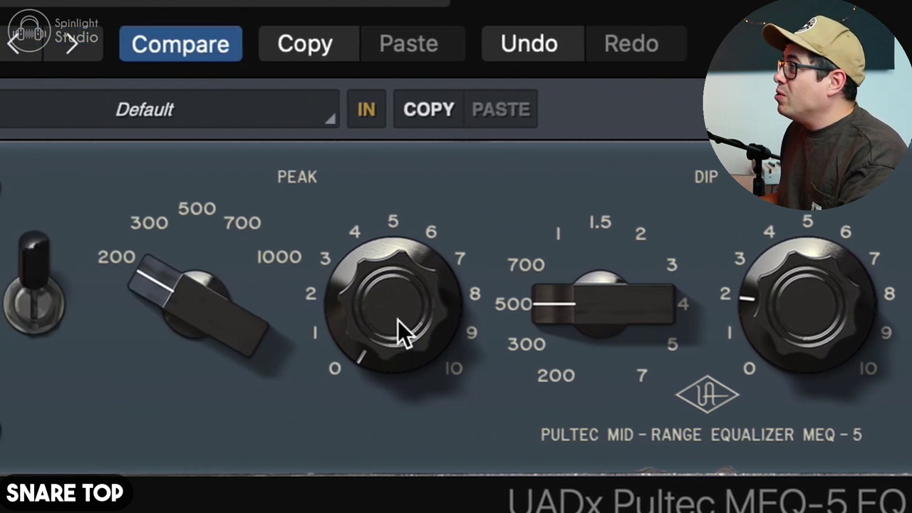
left_click_drag(150, 326, 157, 281)
left_click_drag(469, 281, 472, 313)
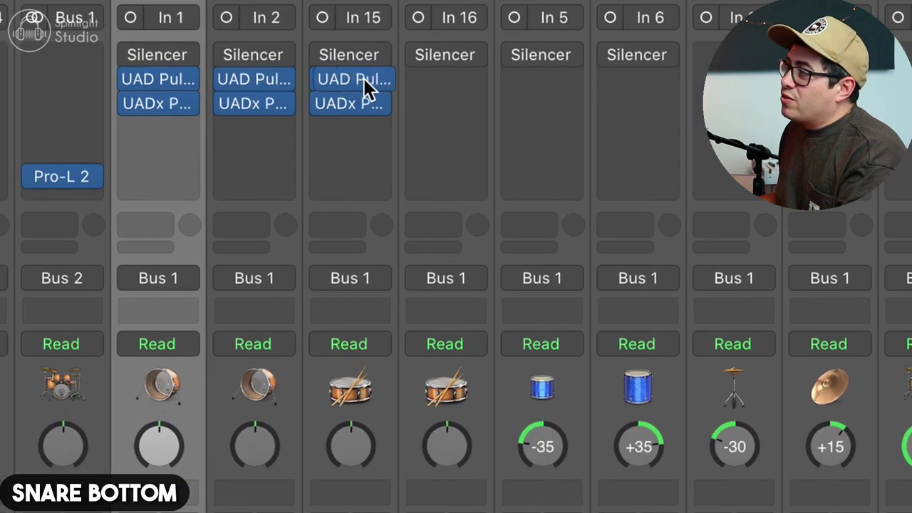
Option-drag the snare's Pultec onto SNARE BOT, solo that track and A/B the copied EQ.
left_click_drag(364, 79, 449, 79)
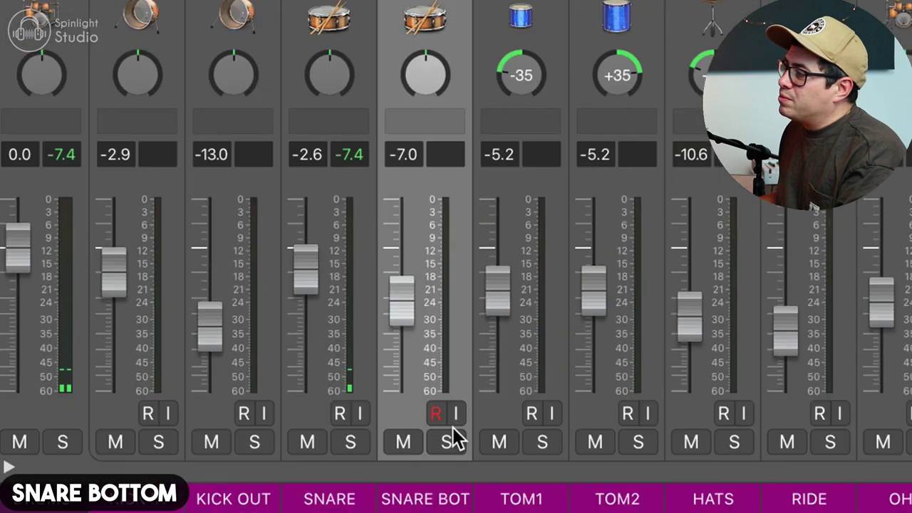
left_click(447, 442)
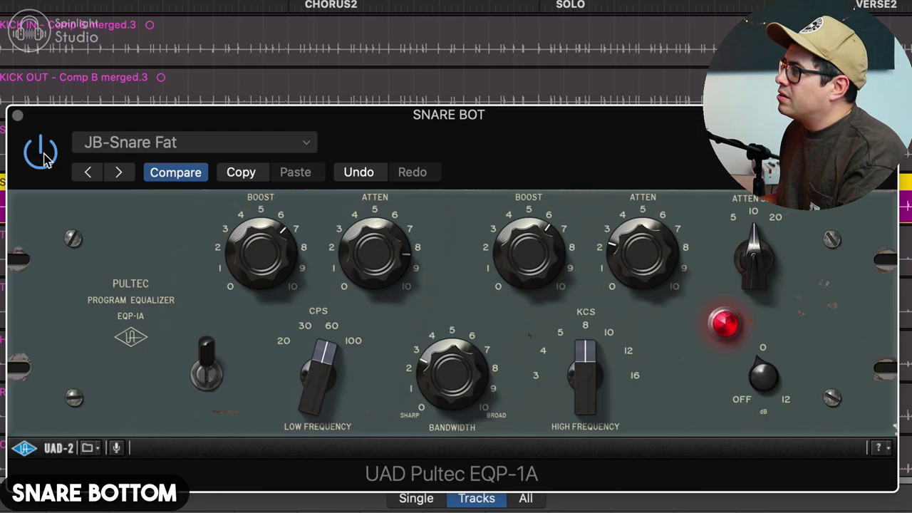
left_click(41, 152)
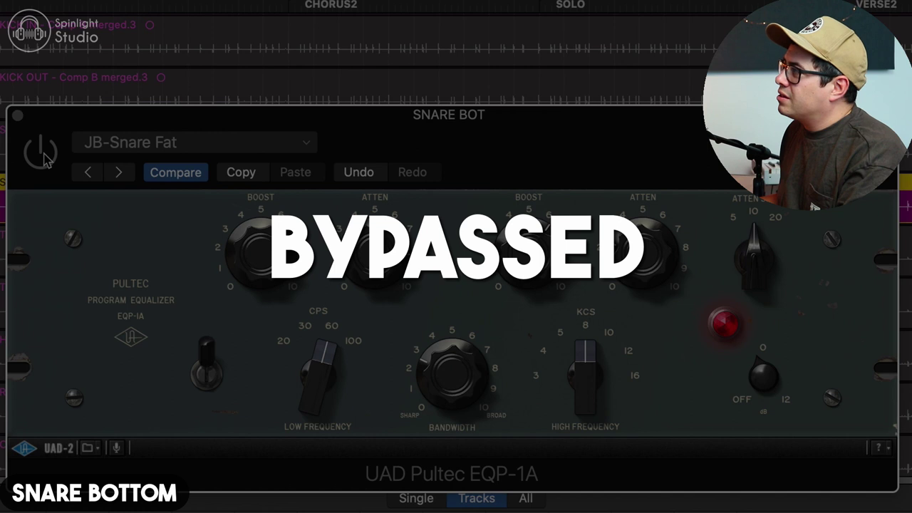
left_click(43, 156)
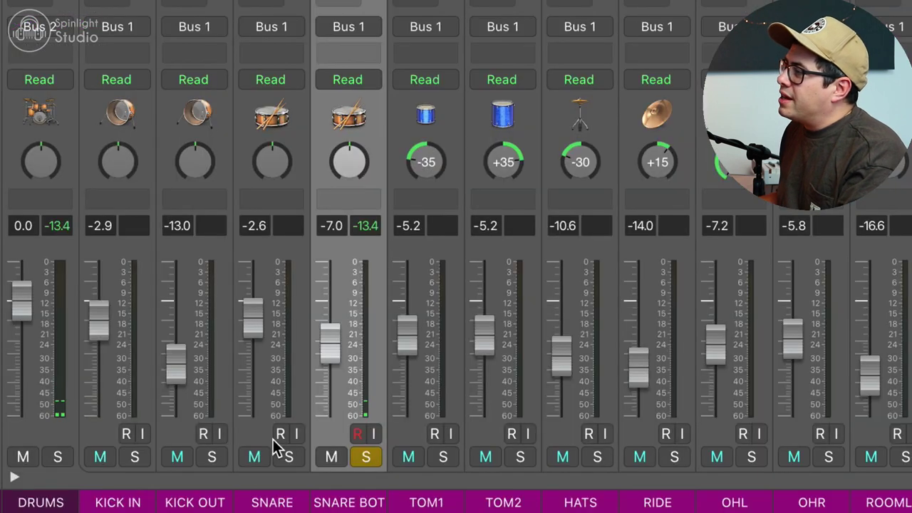
Solo the snares with playback running, balance SNARE BOT to about -7.8 dB, then clear the solos.
left_click(280, 444)
left_click(289, 457)
key("space")
left_click_drag(326, 379, 326, 344)
left_click_drag(330, 308, 330, 347)
left_click_drag(342, 379, 330, 345)
key("s")
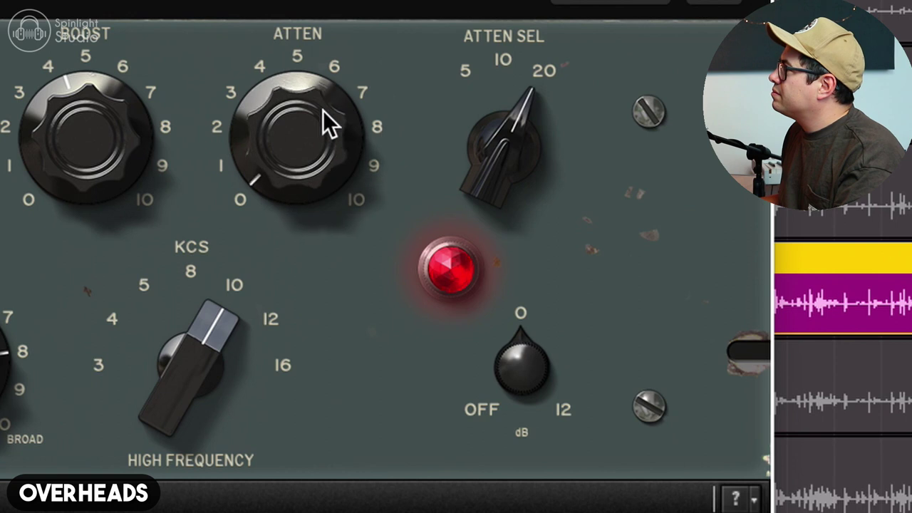
Nudge the OHL Pultec EQP-1A's high attenuation slightly and A/B it, leaving it active.
left_click_drag(323, 111, 321, 95)
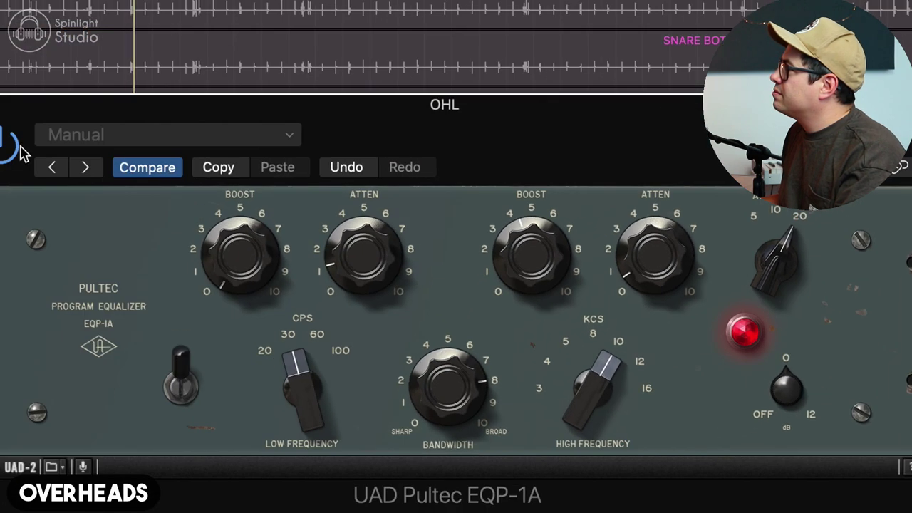
left_click(14, 149)
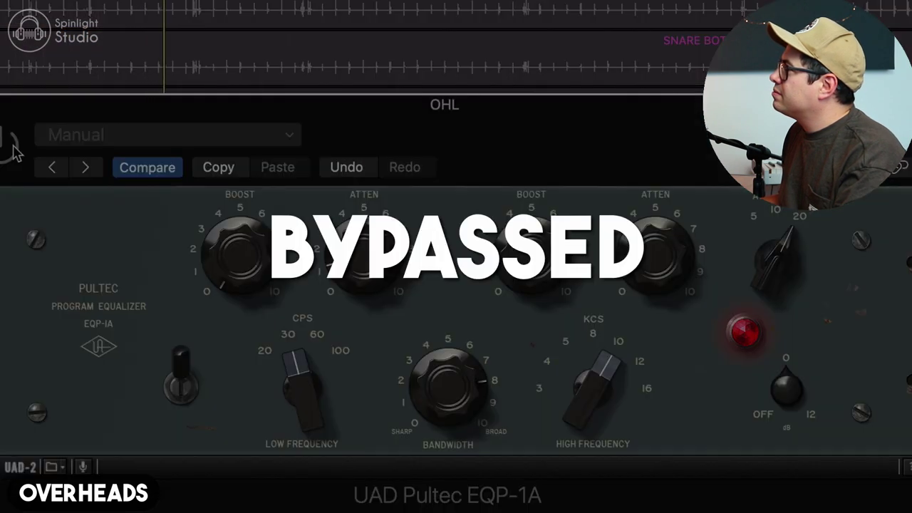
left_click(14, 149)
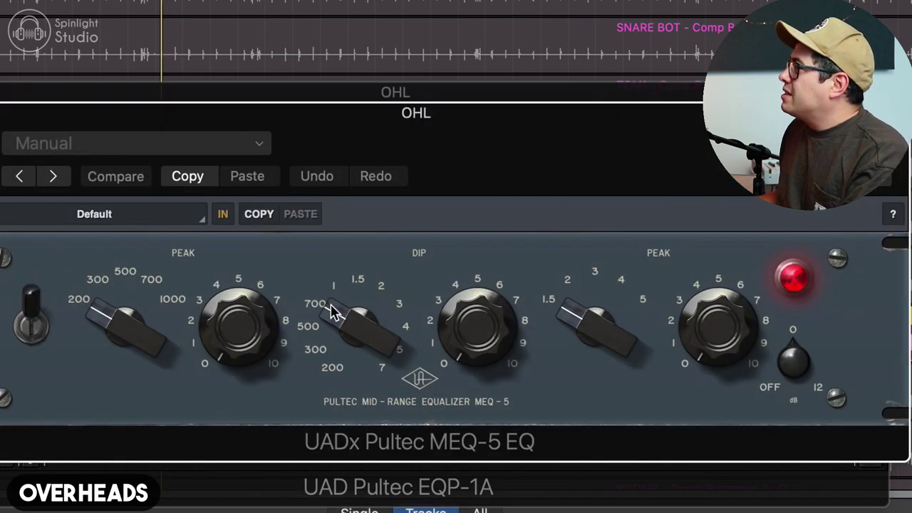
Compare OHL MEQ-5 dip settings at 500 and 700, settling on 700 with about 5 cut.
mouse_move(332, 311)
left_mouse_down()
mouse_move(318, 329)
mouse_move(324, 313)
left_mouse_up()
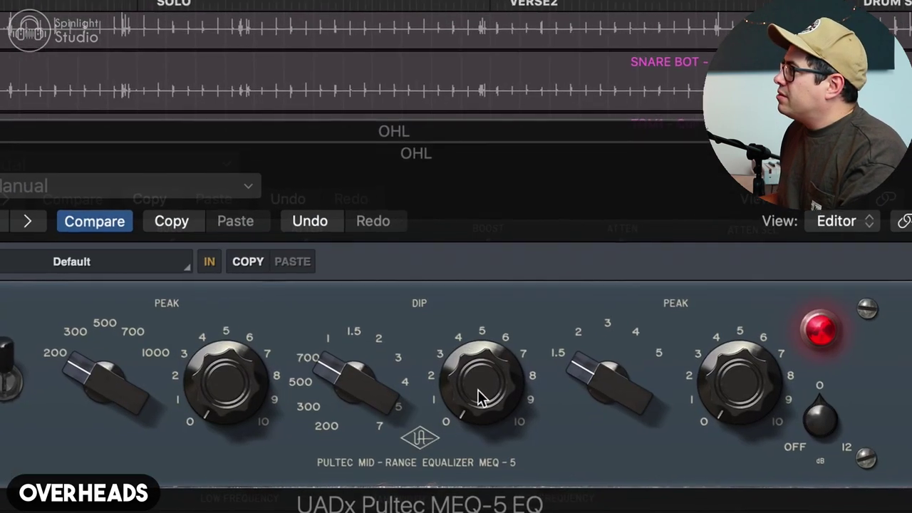
left_click_drag(478, 397, 521, 283)
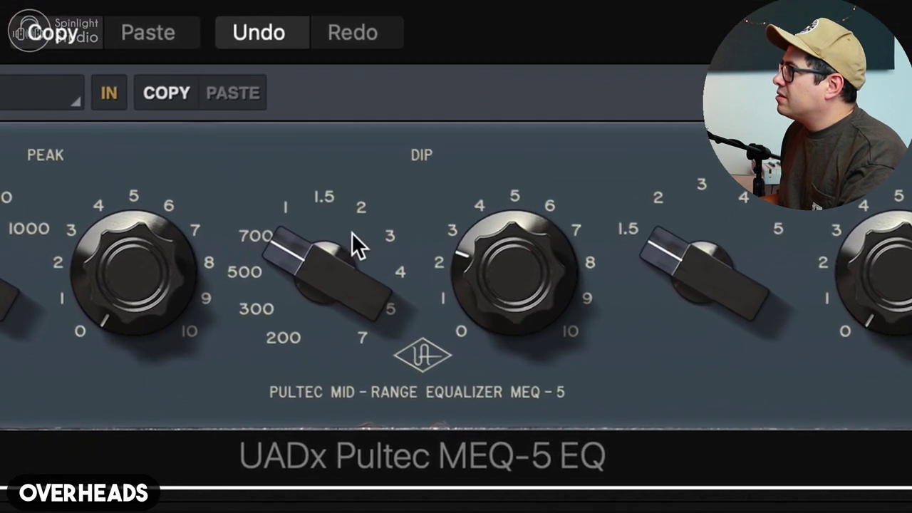
left_click_drag(333, 242, 316, 259)
left_click_drag(502, 264, 509, 154)
mouse_move(306, 265)
left_mouse_down()
mouse_move(313, 216)
mouse_move(305, 257)
left_mouse_up()
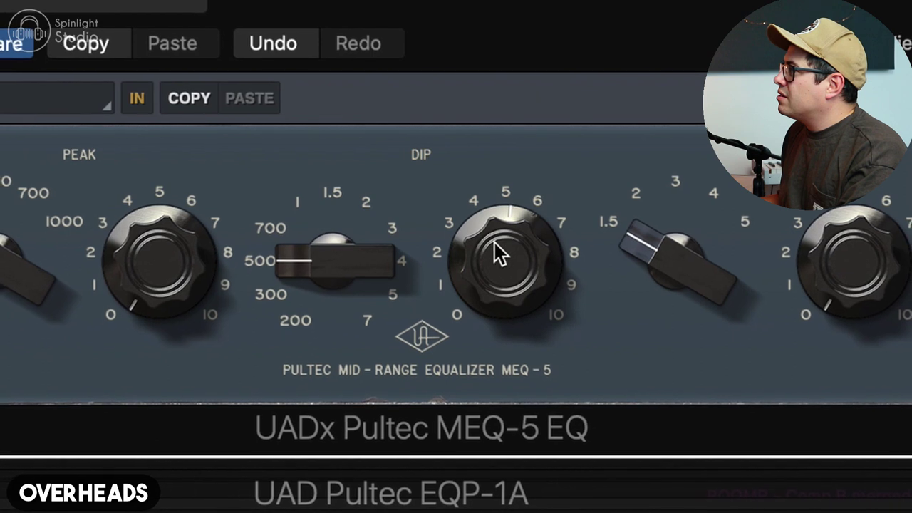
left_click_drag(499, 253, 489, 258)
left_click_drag(370, 249, 289, 284)
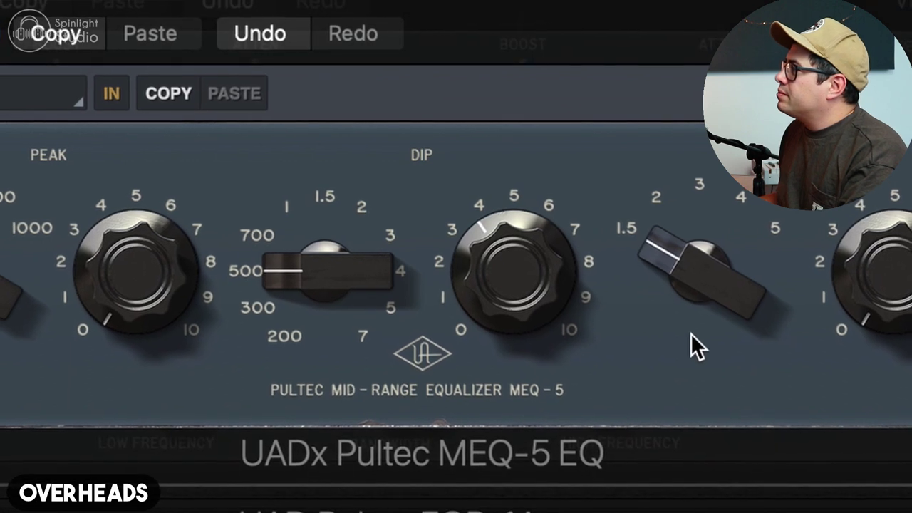
left_click_drag(517, 285, 515, 272)
left_click_drag(329, 245, 377, 290)
Set the first OHL MEQ-5 dip to 500 at 3.5, and the second MEQ-5's dip to 5 with about 4.5 cut.
left_click_drag(517, 274, 515, 295)
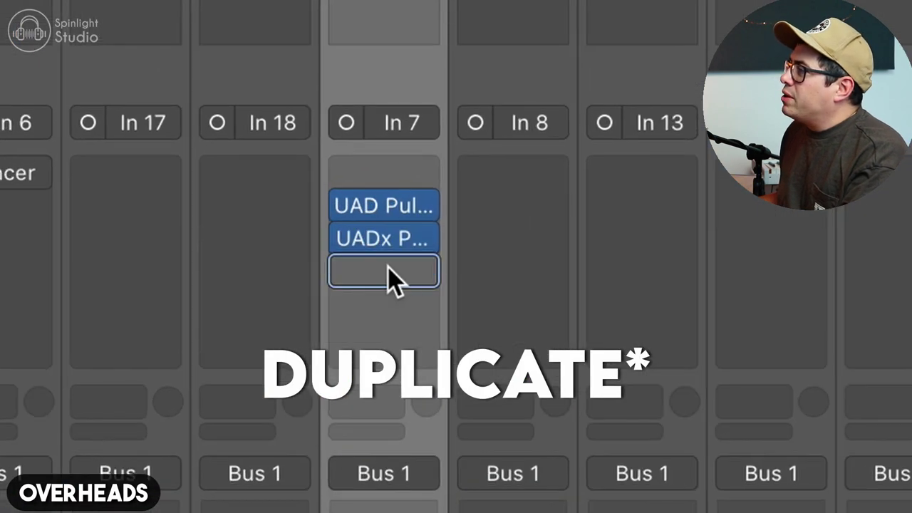
left_click(308, 100)
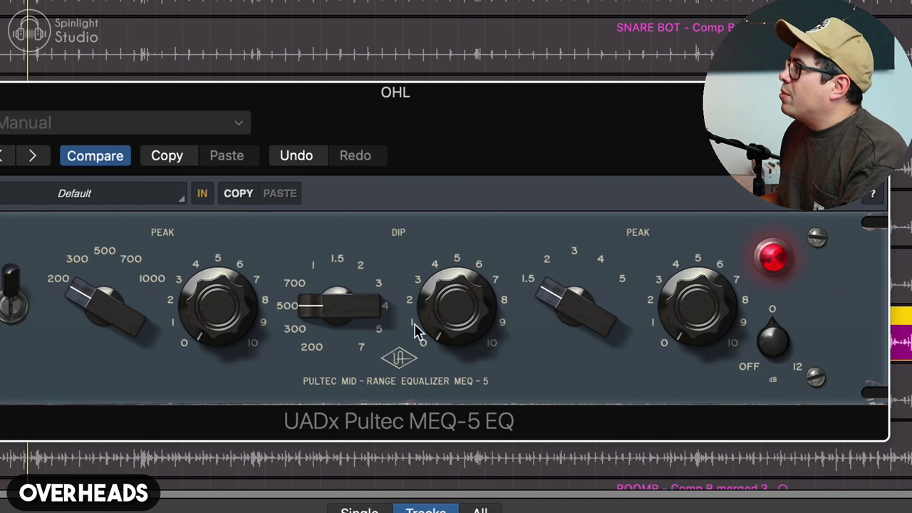
left_click_drag(371, 321, 401, 204)
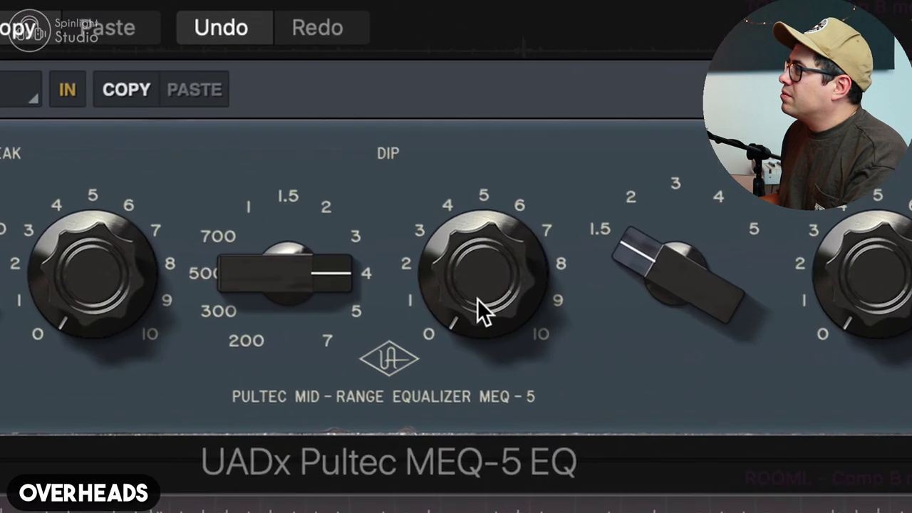
left_click_drag(459, 333, 472, 237)
left_click_drag(511, 151, 467, 173)
left_click_drag(316, 270, 330, 217)
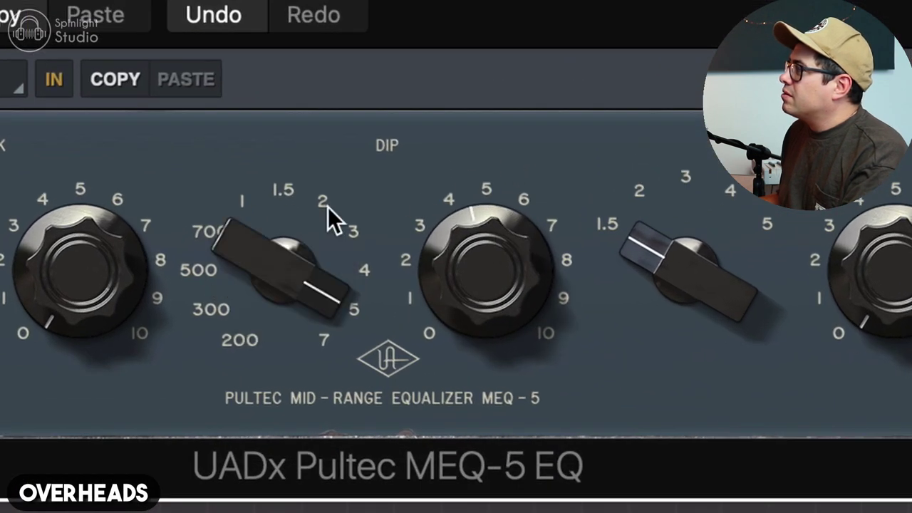
left_click_drag(439, 246, 444, 271)
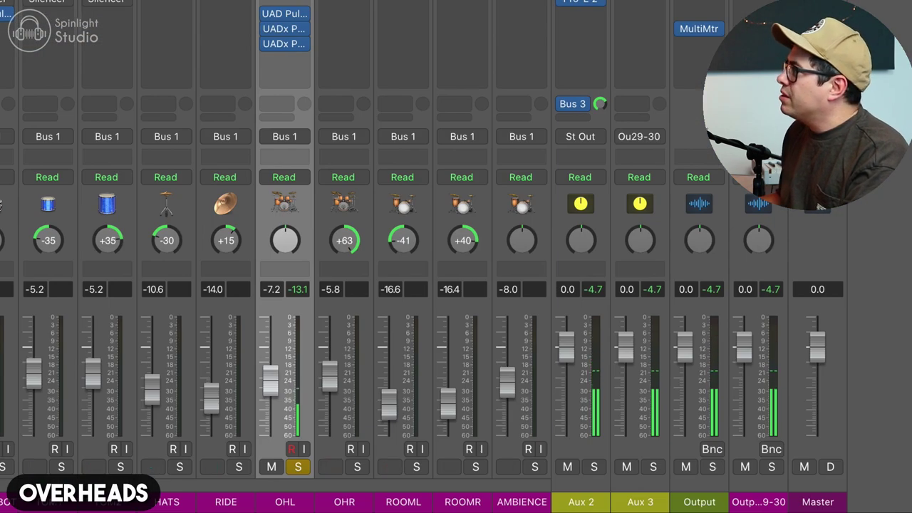
Copy OHL's three-Pultec chain onto OHR, pan OHL to -64 and solo OHR.
left_click_drag(285, 14, 343, 14)
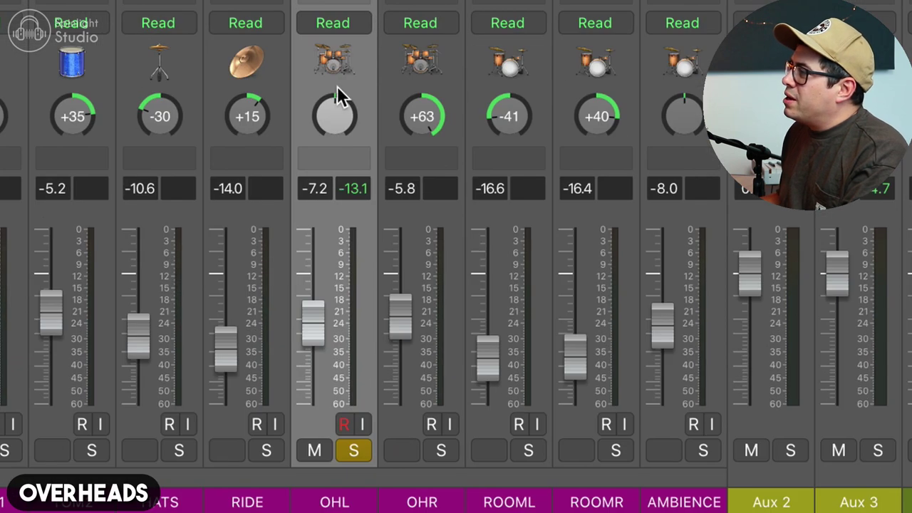
left_click_drag(341, 96, 340, 106)
left_click(442, 456)
Select both overheads and A/B their Pultec chains by bypassing and re-enabling them.
left_click_drag(334, 61, 420, 61)
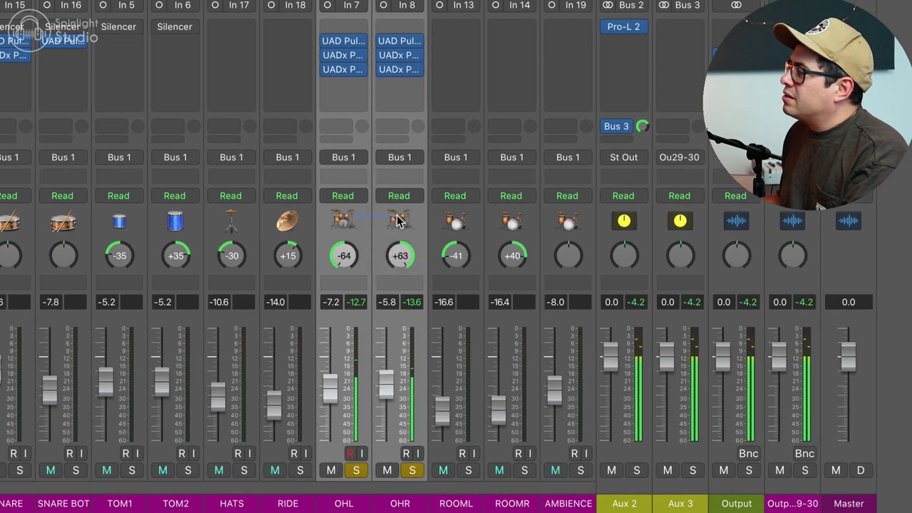
left_click(327, 41, "alt")
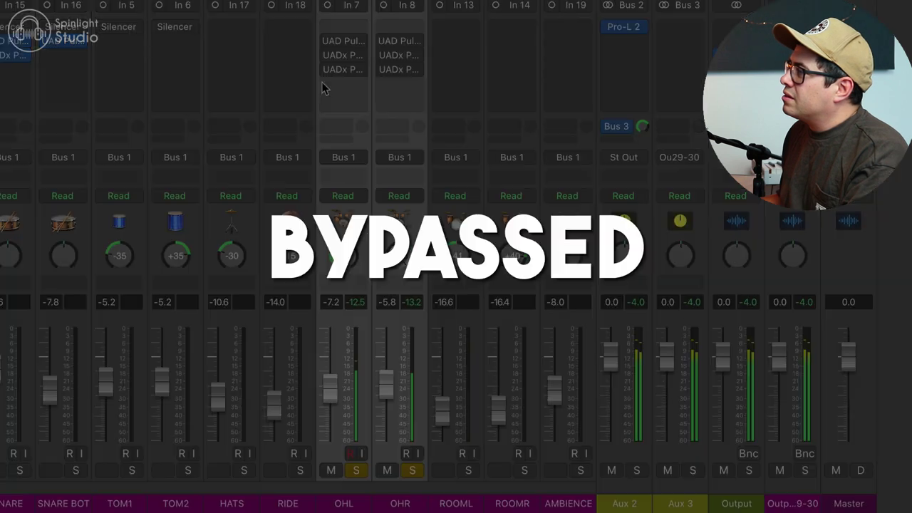
left_click(328, 40, "alt")
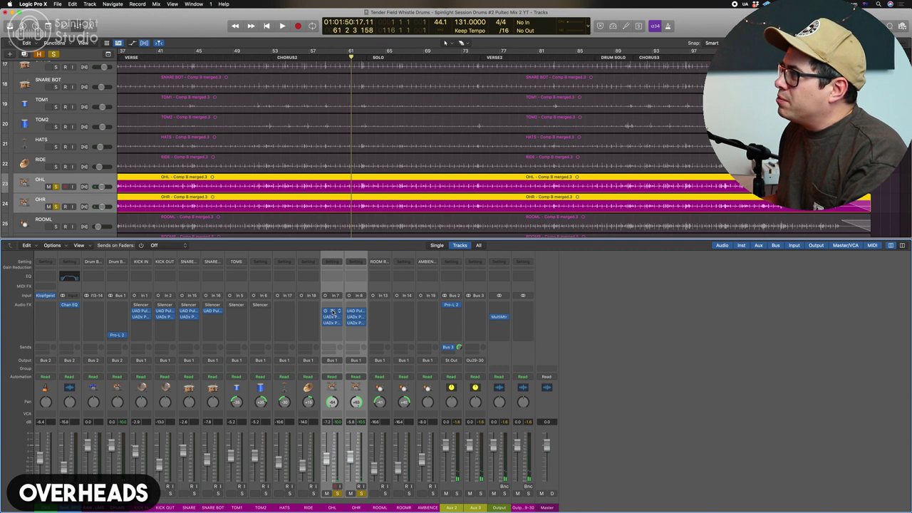
left_click(333, 312)
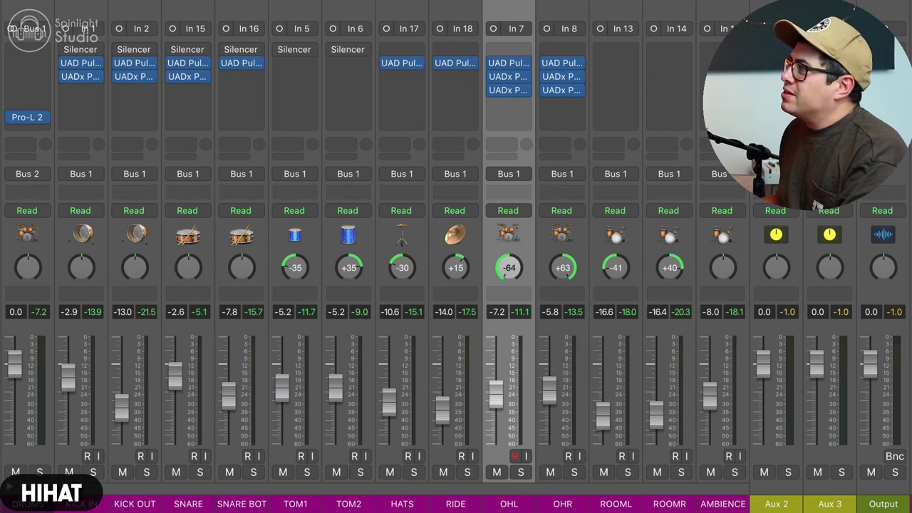
Solo and play the hi-hats, bringing the Pultec high boost down to about 6.
left_click(387, 61)
key("s")
key("space")
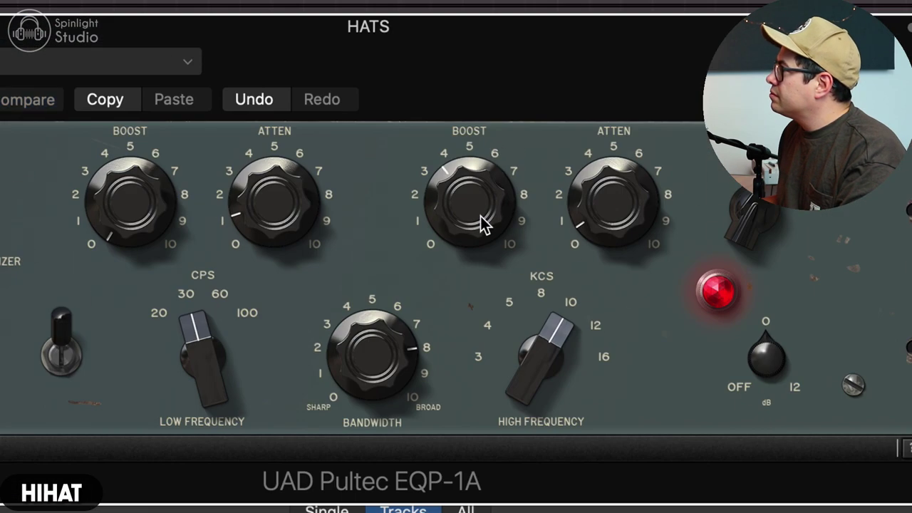
left_click_drag(480, 216, 498, 122)
left_click_drag(377, 44, 371, 121)
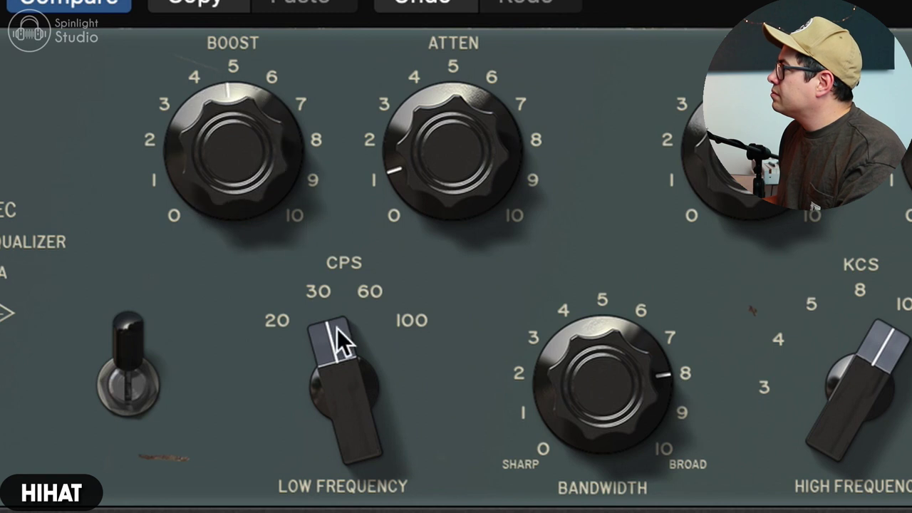
Set the hi-hat low frequency to 60 cps, low boost and attenuation to 5, high boost near 6.
left_click(347, 375)
left_click_drag(235, 182, 443, 116)
left_click_drag(286, 146, 278, 169)
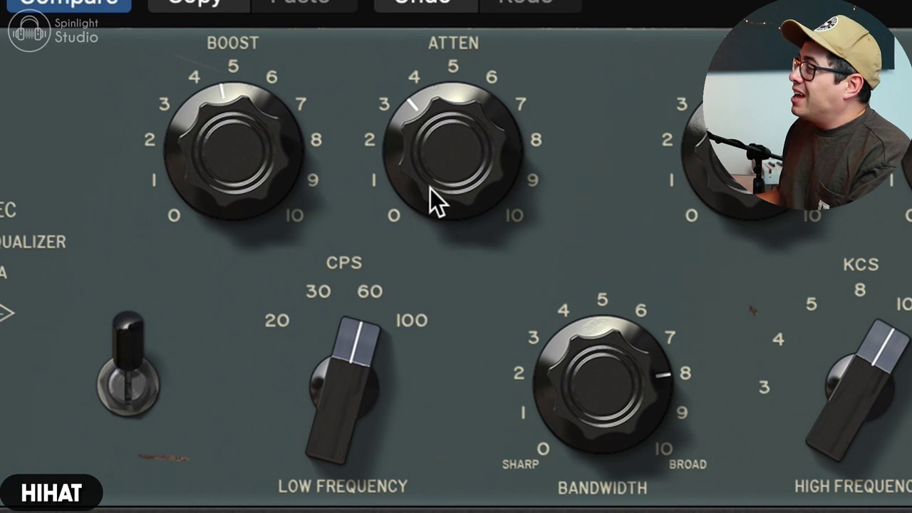
left_click_drag(447, 134, 455, 101)
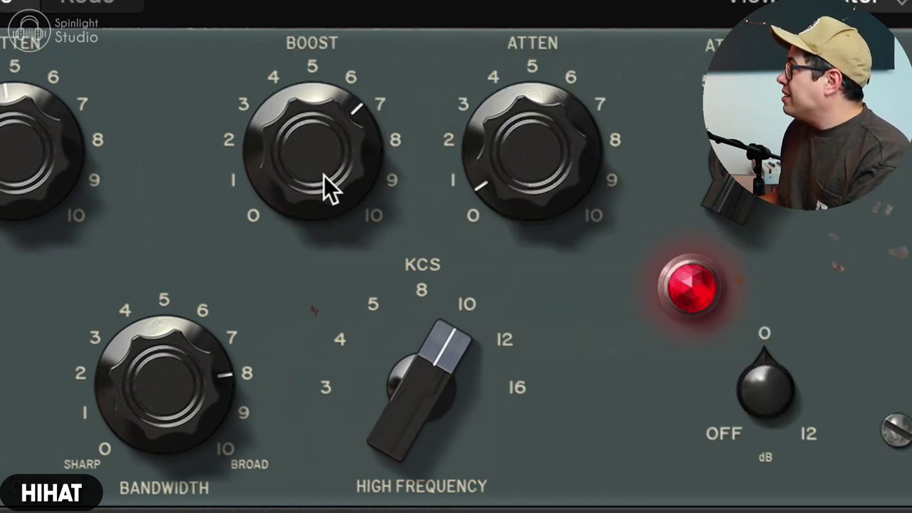
mouse_move(765, 183)
left_mouse_down()
mouse_move(765, 198)
mouse_move(775, 169)
left_mouse_up()
mouse_move(335, 168)
left_mouse_down()
mouse_move(339, 148)
mouse_move(333, 178)
left_mouse_up()
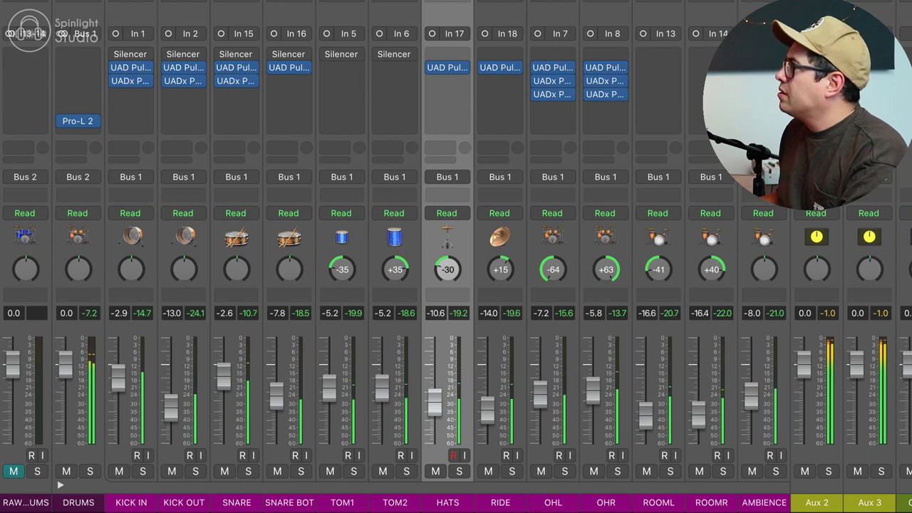
Solo RIDE and on its Pultec boost highs to about 7, add low boost and attenuation at 60 Hz.
left_click(512, 471)
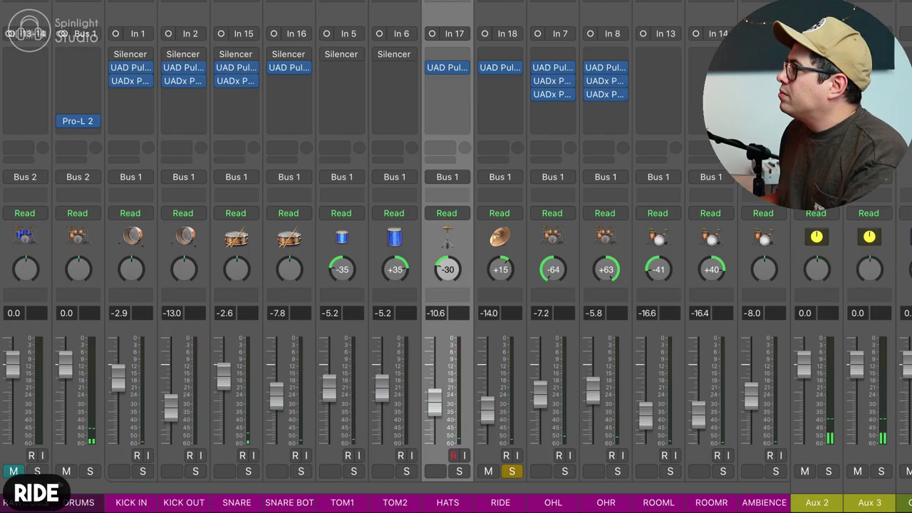
left_click(501, 67)
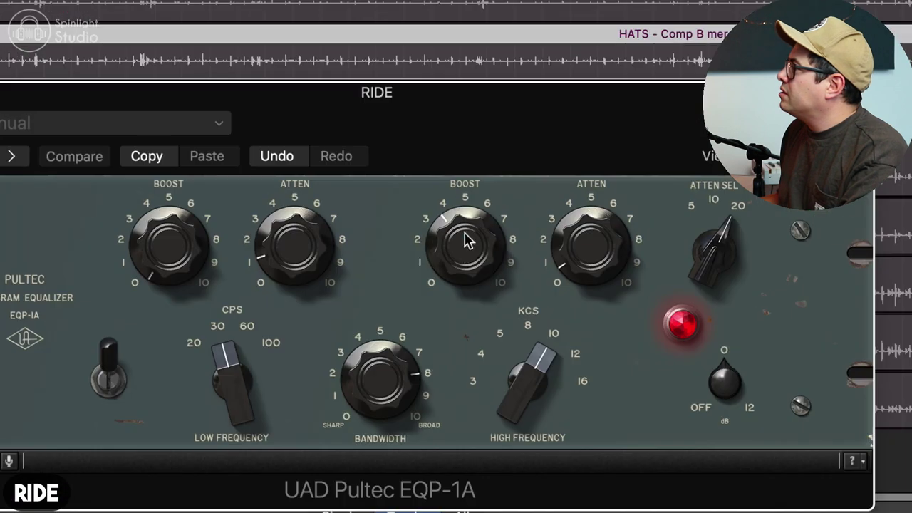
left_click_drag(472, 215, 487, 253)
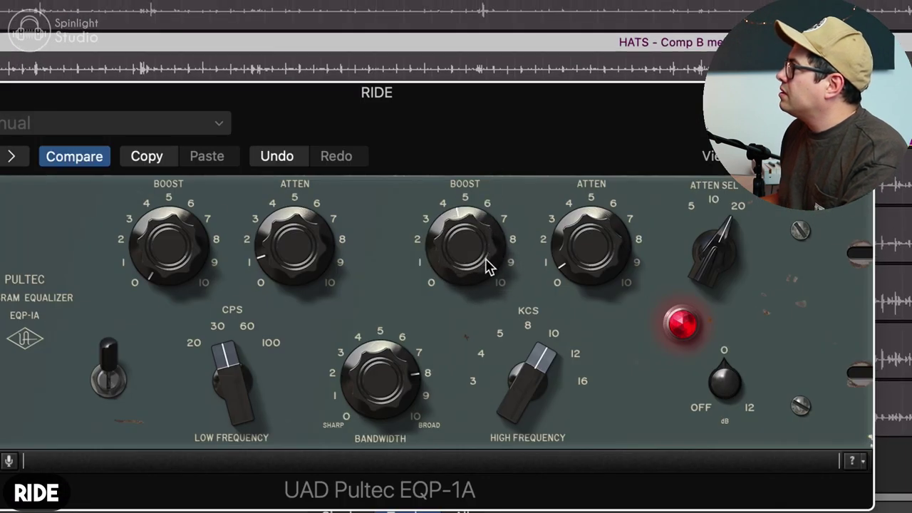
left_click_drag(301, 274, 306, 235)
left_click_drag(221, 261, 222, 162)
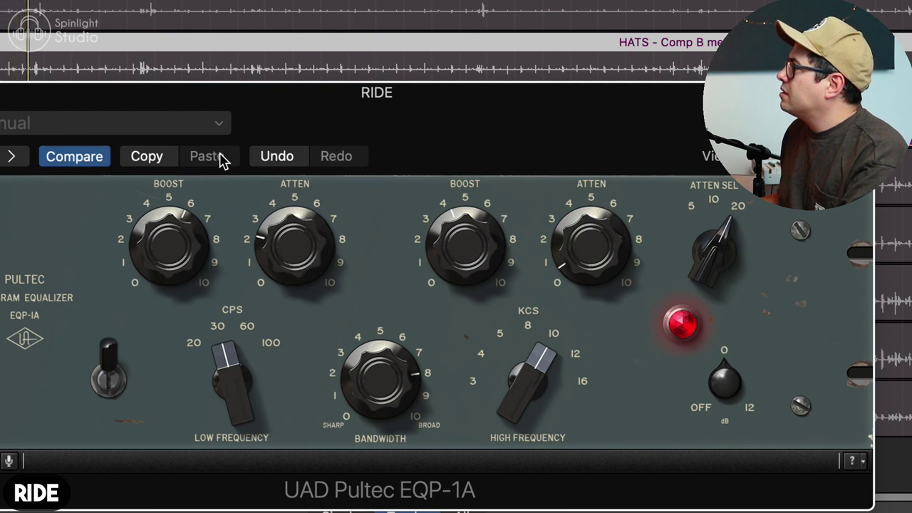
left_click(228, 360)
left_click_drag(183, 264, 179, 286)
Try 100 and 30 Hz, return to 60 Hz, settle low boost ~4 and attenuation ~5, then A/B.
left_click_drag(265, 271, 325, 201)
left_click(245, 344)
left_click_drag(246, 349, 234, 407)
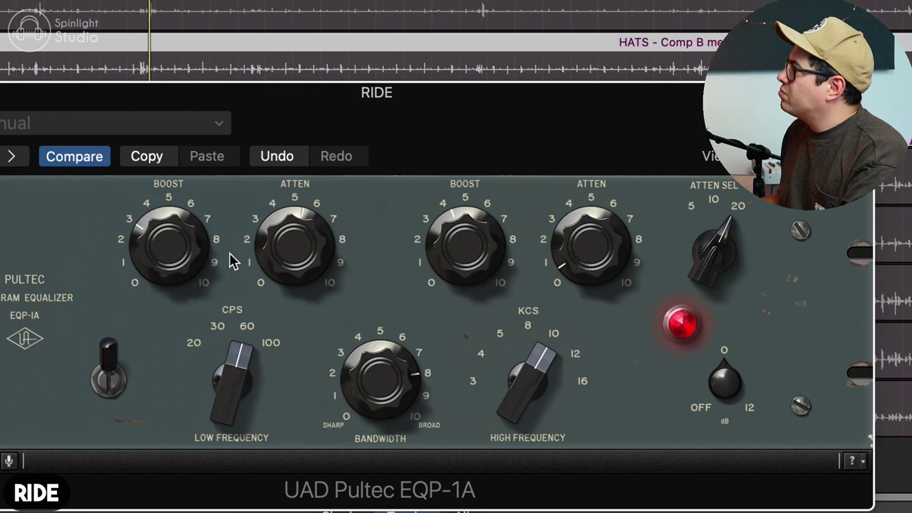
left_click_drag(324, 263, 316, 235)
left_click_drag(171, 242, 194, 260)
left_click_drag(316, 235, 316, 255)
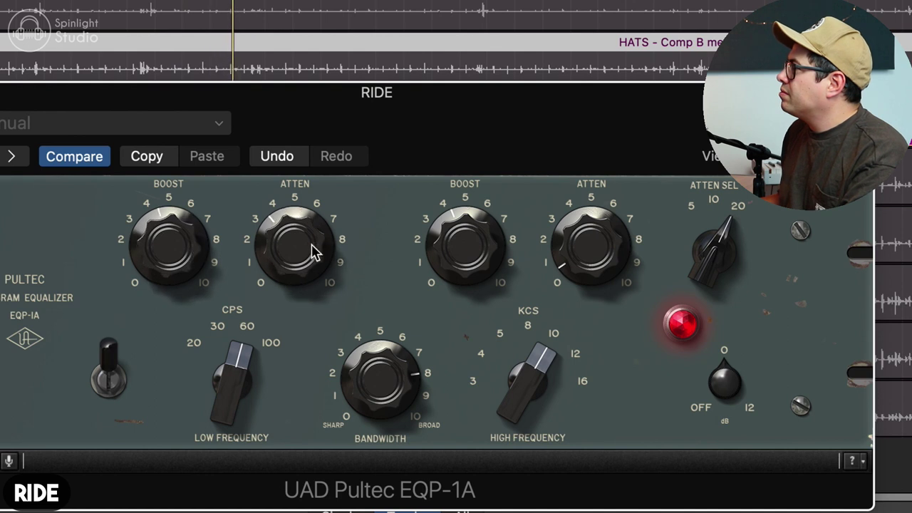
left_click(111, 392)
left_click(111, 390)
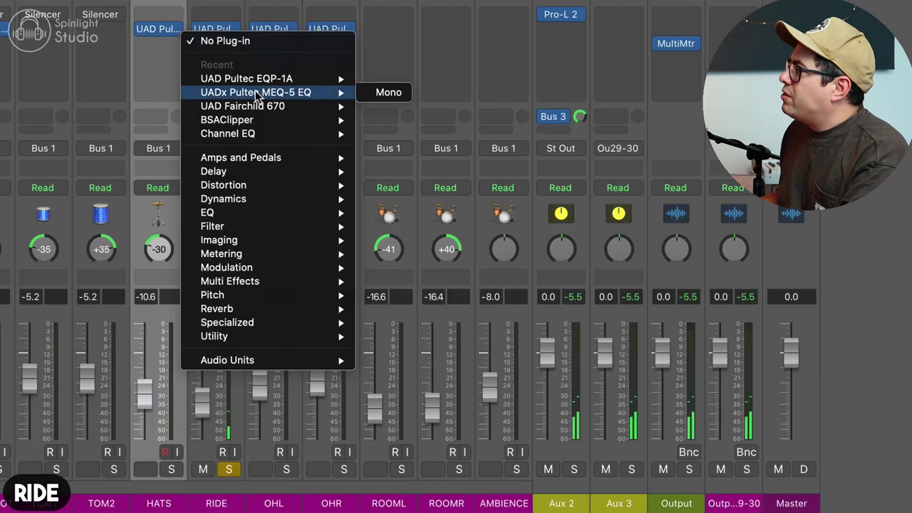
Insert a UADx Pultec MEQ-5 on RIDE with a deep mid dip around 300, then bypass to compare.
left_click(277, 92)
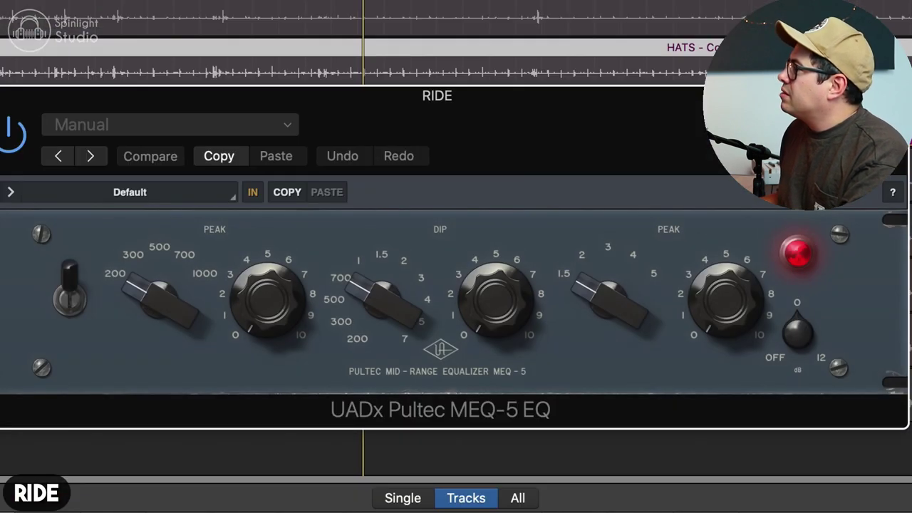
left_click_drag(387, 342, 361, 349)
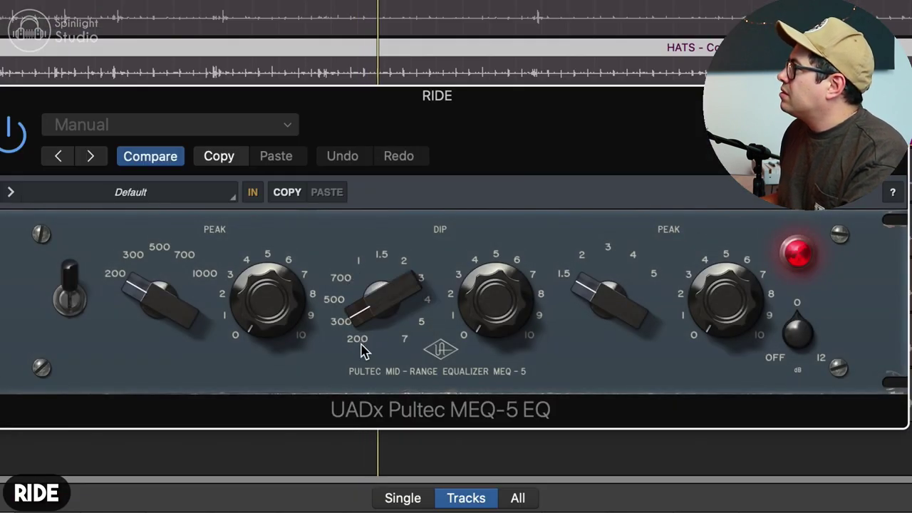
left_click_drag(529, 305, 544, 214)
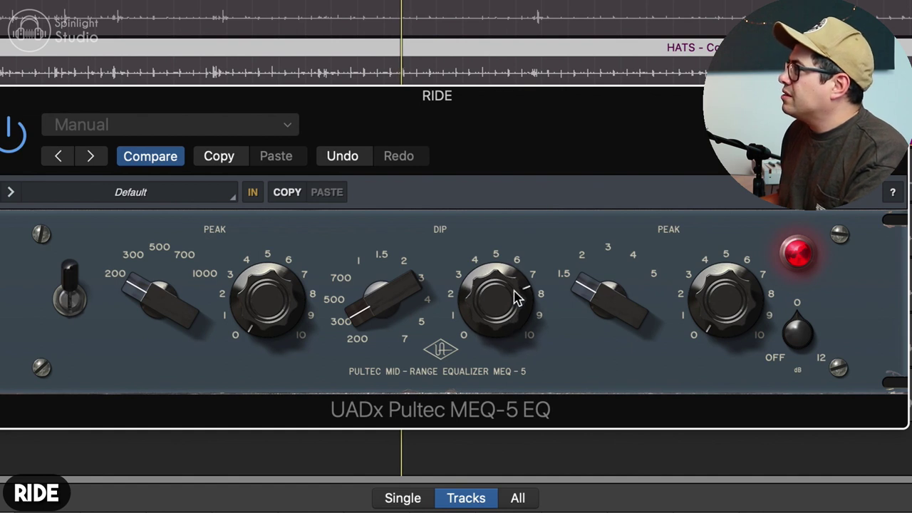
left_click_drag(513, 295, 517, 316)
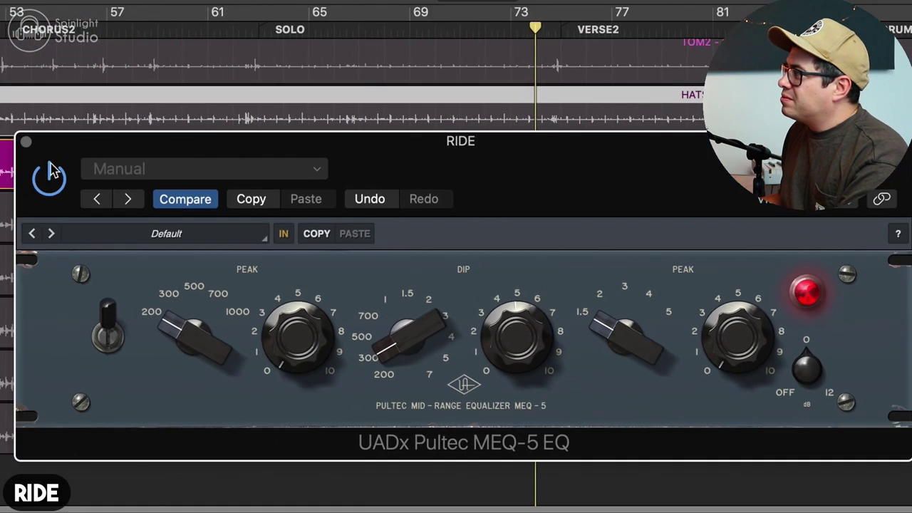
left_click(50, 180)
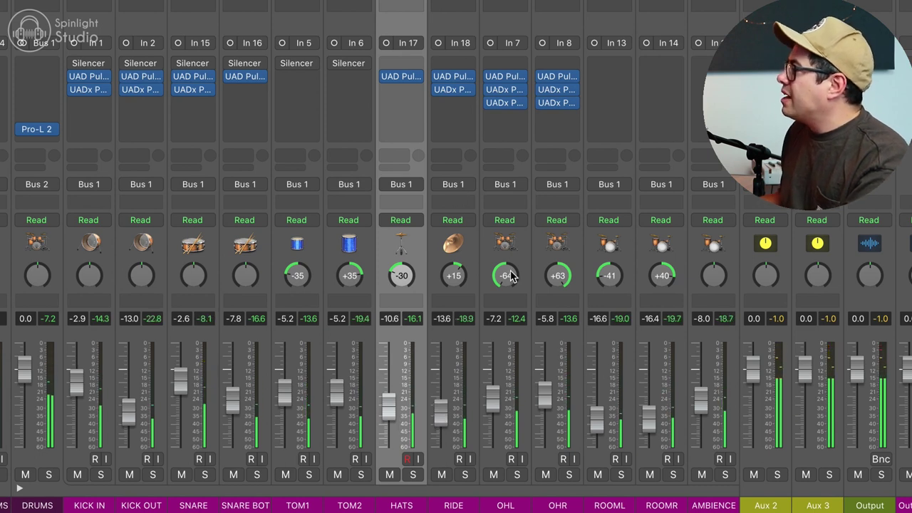
Insert a UAD Pultec EQP-1A on the ROOML channel.
left_click(625, 244)
scroll(606, 143, "right", 3)
left_click(503, 77)
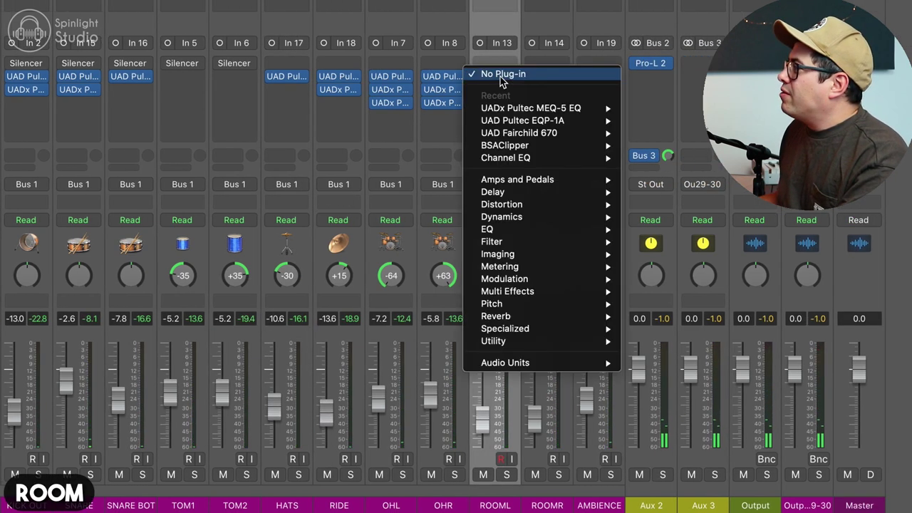
left_click(570, 121)
Load the JB-Drum Room Crunch factory preset and A/B it with the power button.
left_click(210, 108)
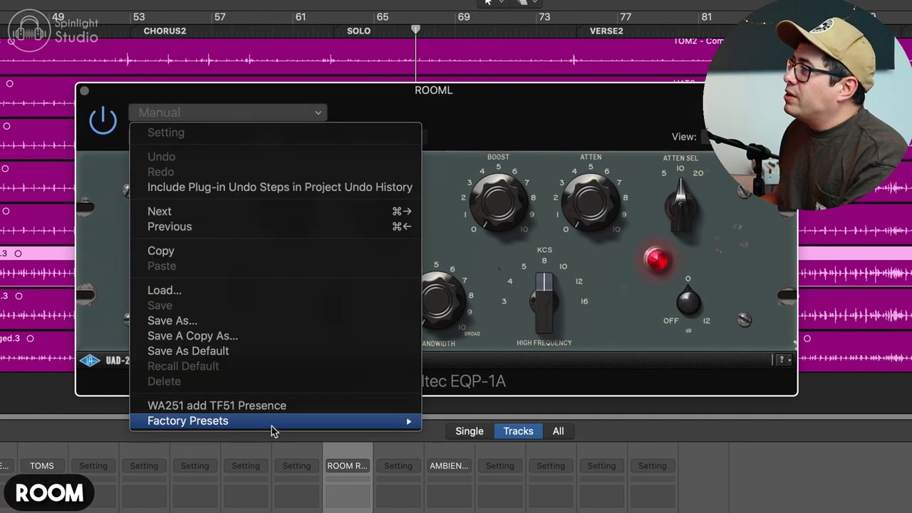
mouse_move(270, 414)
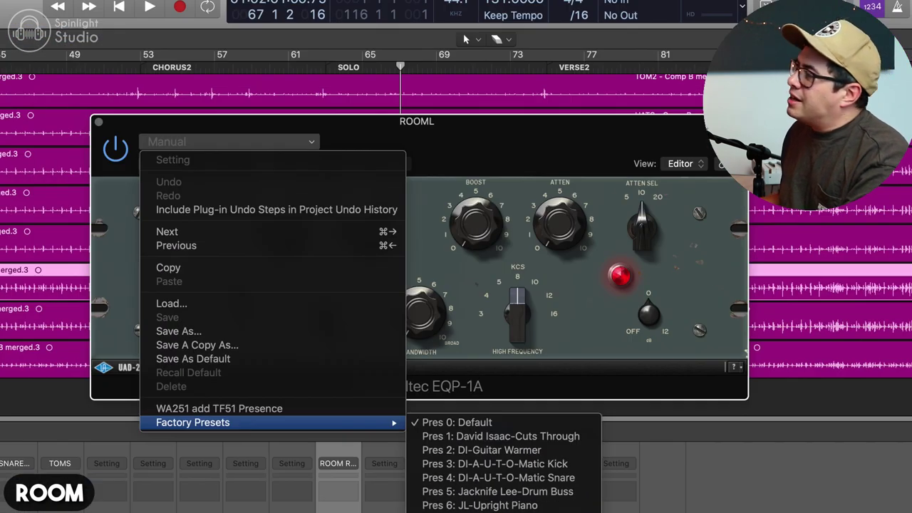
left_click(519, 307)
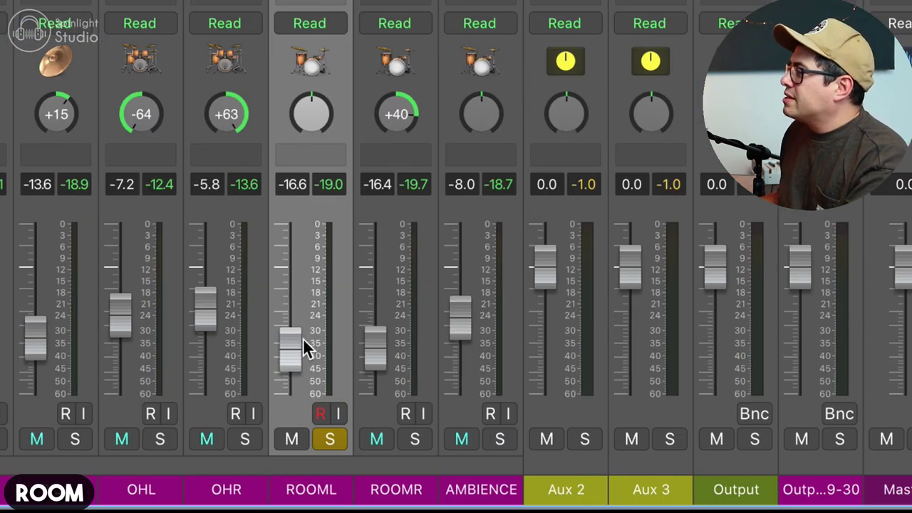
left_click(300, 338, "alt")
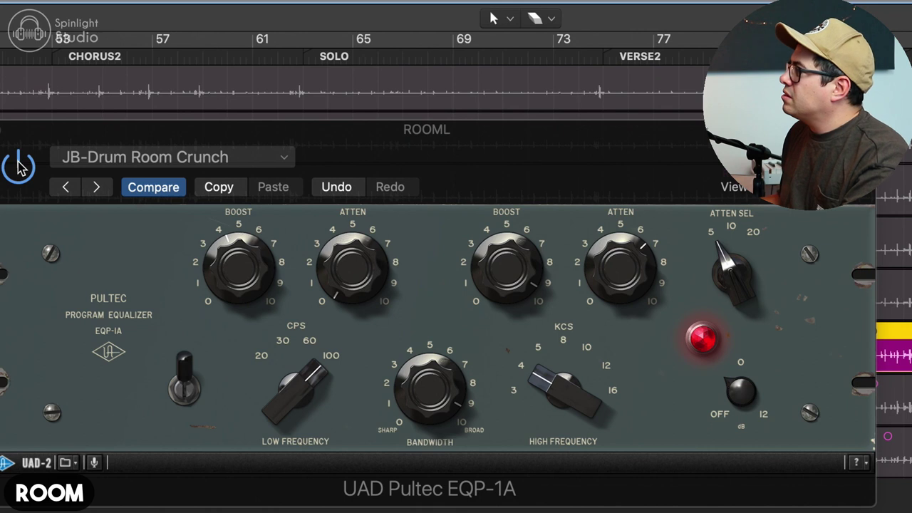
left_click(20, 166)
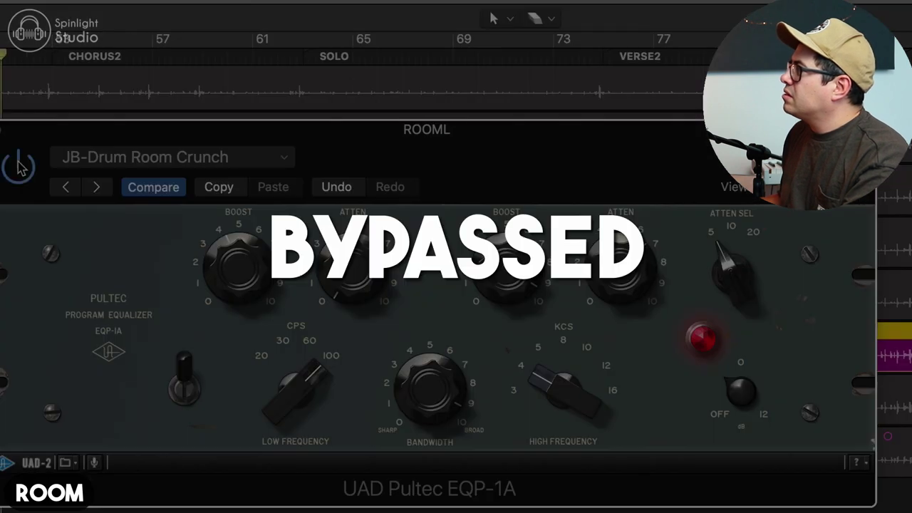
left_click(20, 165)
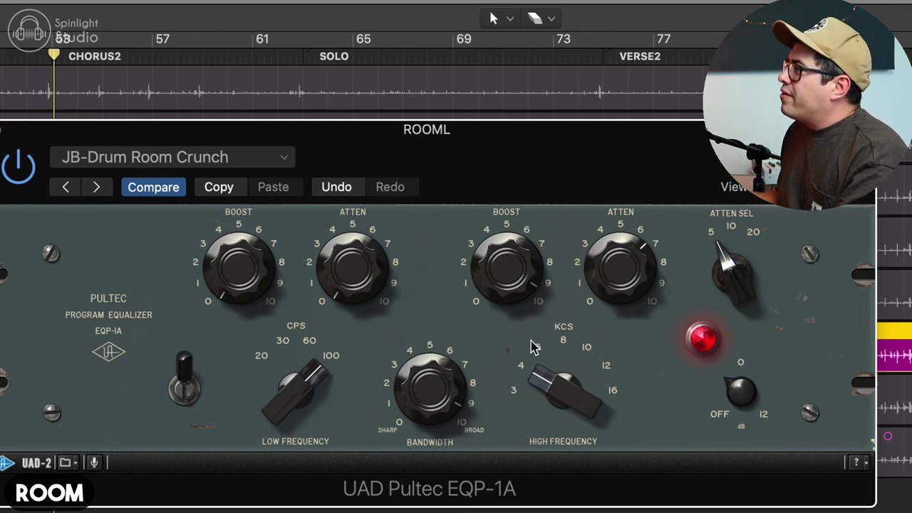
Raise the room EQ's high-band attenuation slightly and compare it bypassed and active.
left_click_drag(606, 275, 610, 263)
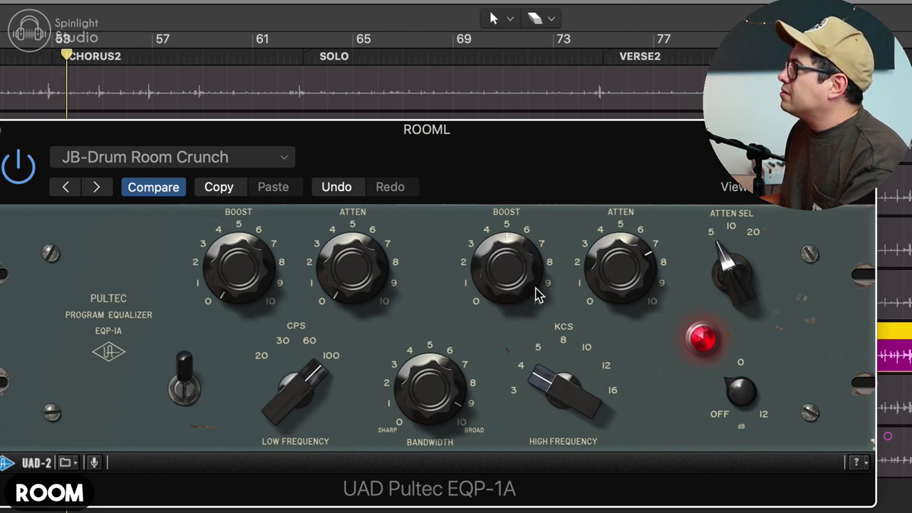
left_click(29, 173)
left_click(28, 174)
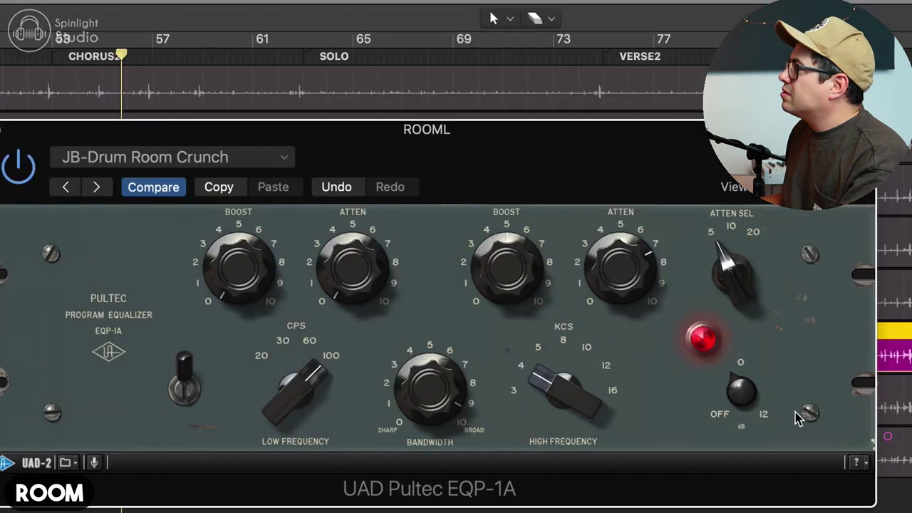
left_click(31, 165)
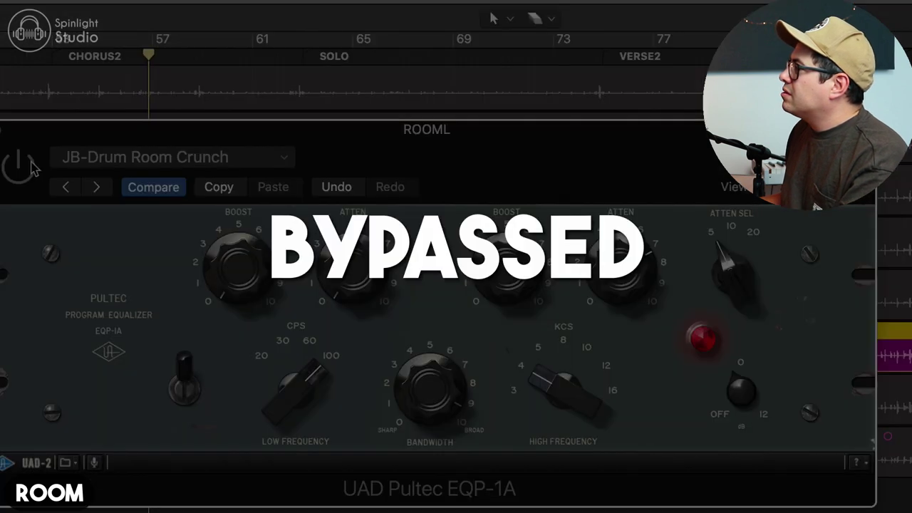
left_click(31, 166)
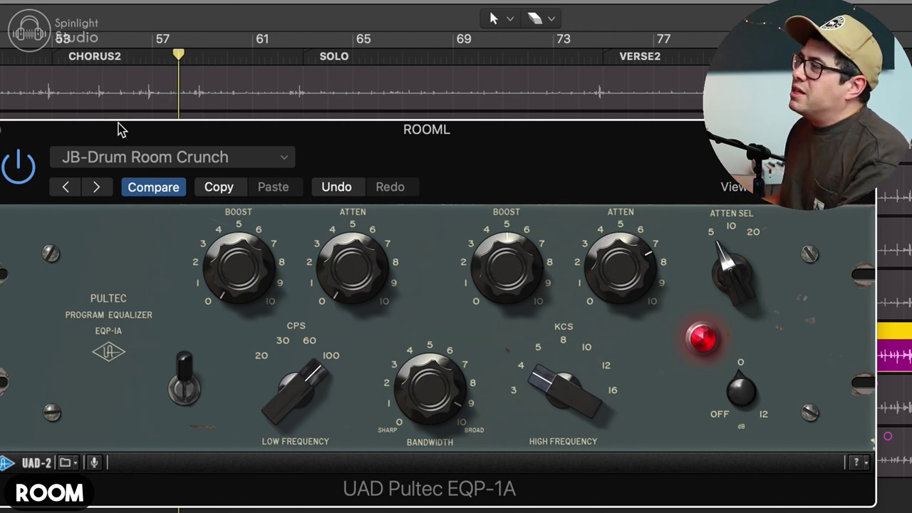
Play from CHORUS2, set the low frequency to 30 Hz and low attenuation to about 5, then A/B.
left_click(62, 57)
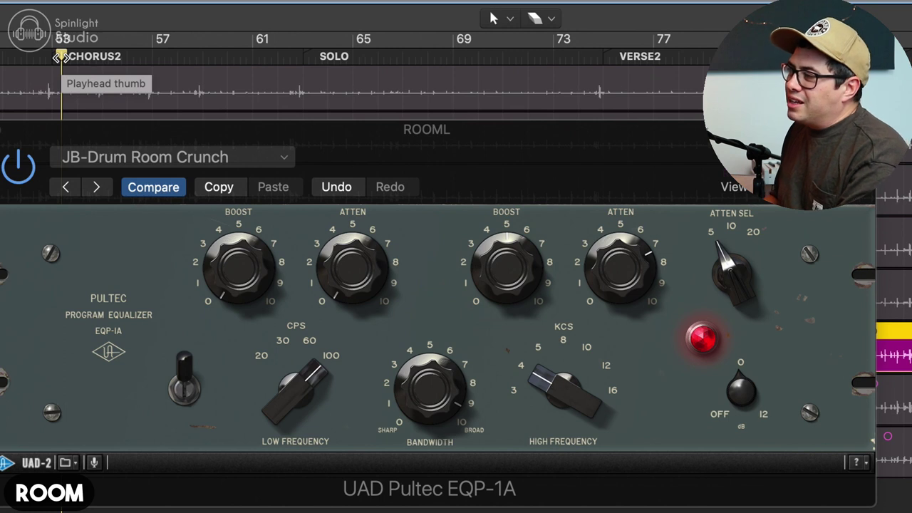
key("space")
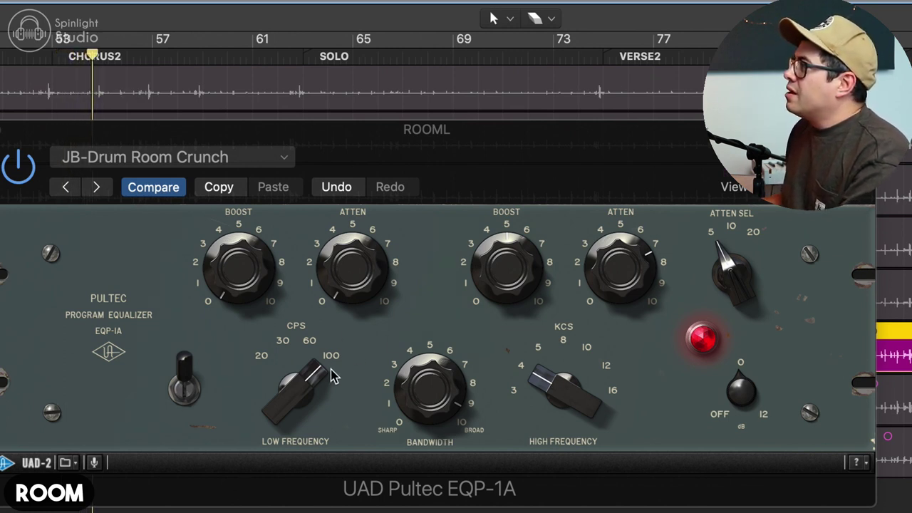
left_click_drag(330, 378, 311, 420)
left_click_drag(317, 455, 326, 501)
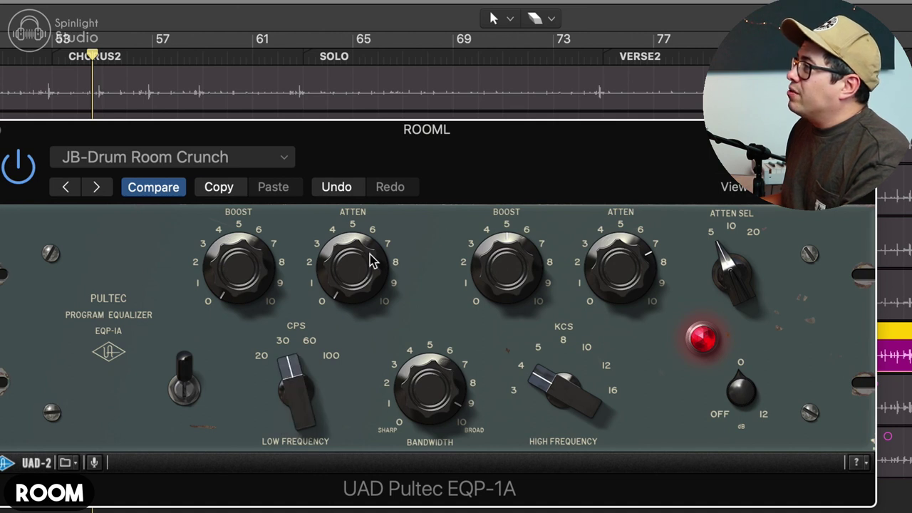
left_click_drag(357, 296, 365, 237)
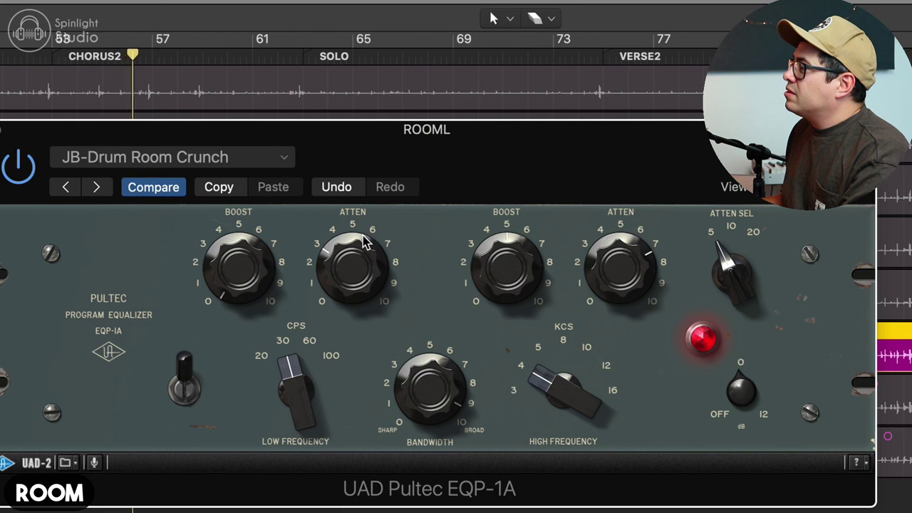
left_click(25, 171)
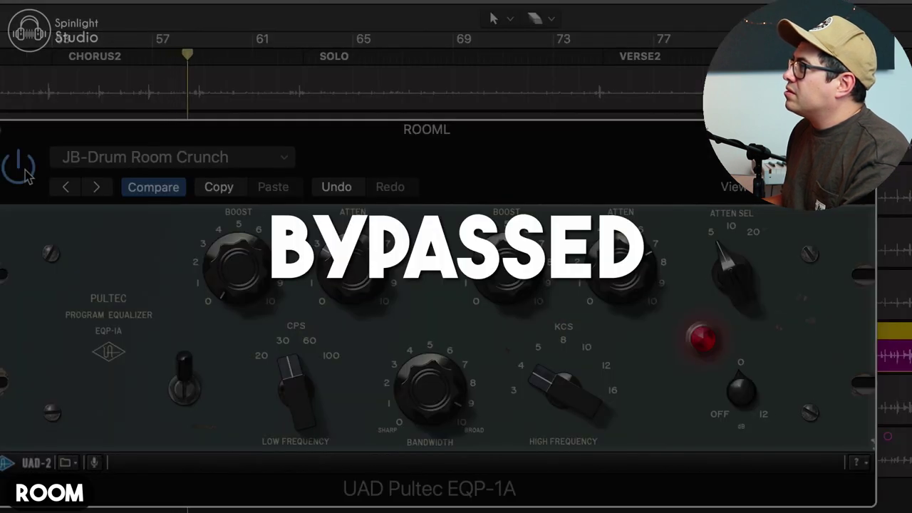
left_click(23, 171)
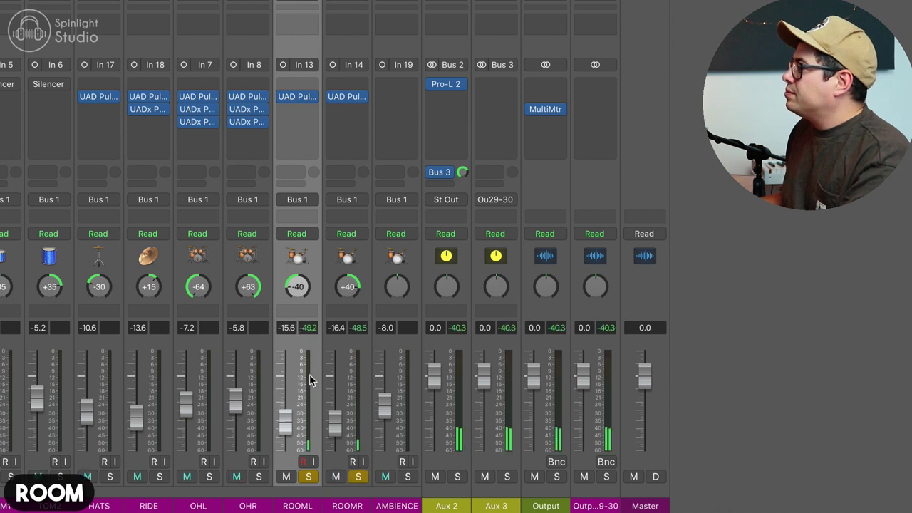
Solo then unsolo ROOML and ROOMR, and Option-drag ROOMR's Pultec onto AMBIENCE.
left_click(347, 258, "shift")
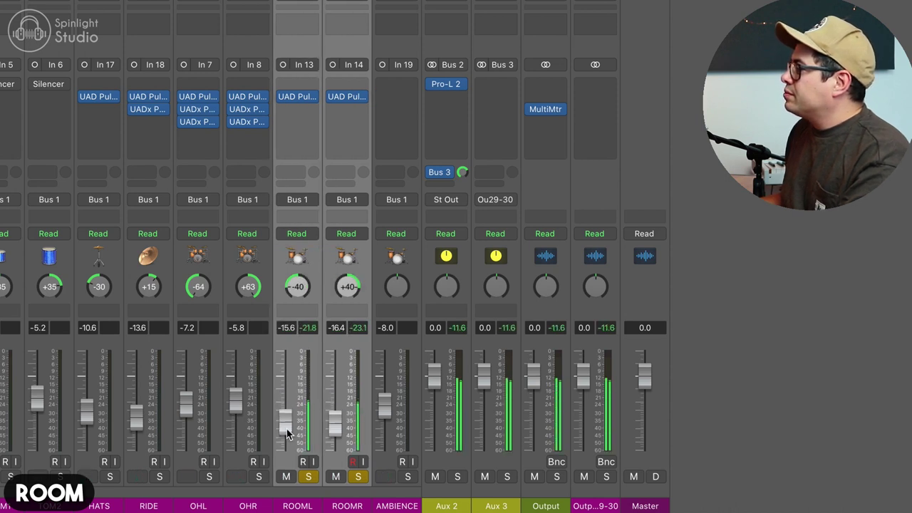
key("s")
left_click(308, 477)
left_click(308, 477)
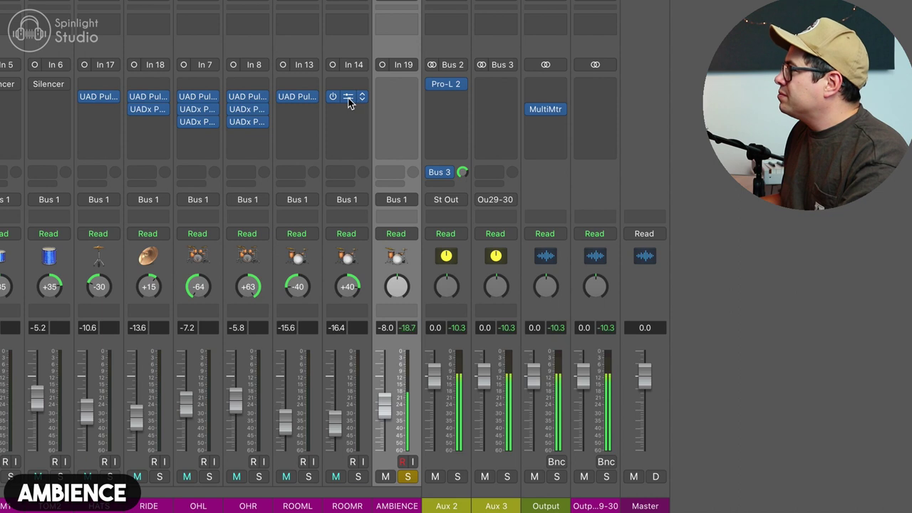
left_click_drag(347, 97, 402, 96)
On the AMBIENCE Pultec, turn low attenuation up to about 9 and high boost down to about 3.5.
left_click(399, 97)
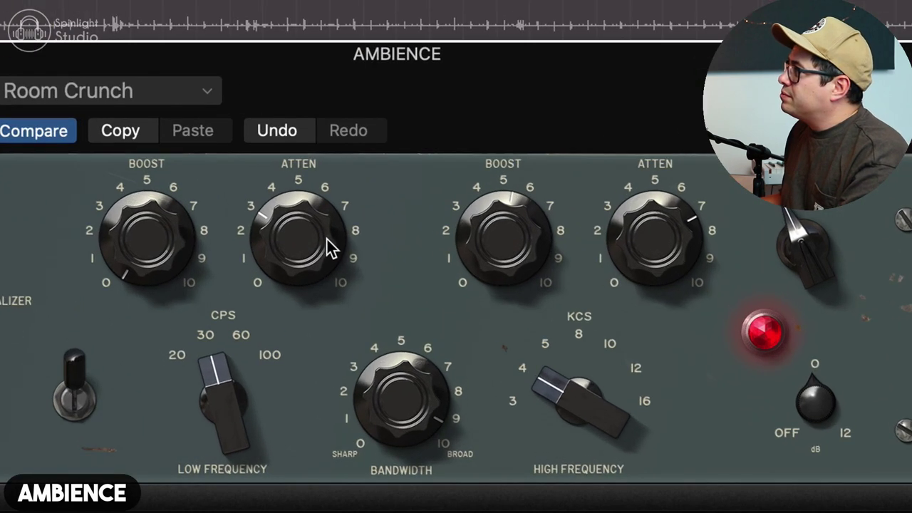
left_click_drag(388, 253, 389, 209)
left_click_drag(325, 170, 328, 213)
left_click_drag(523, 201, 521, 286)
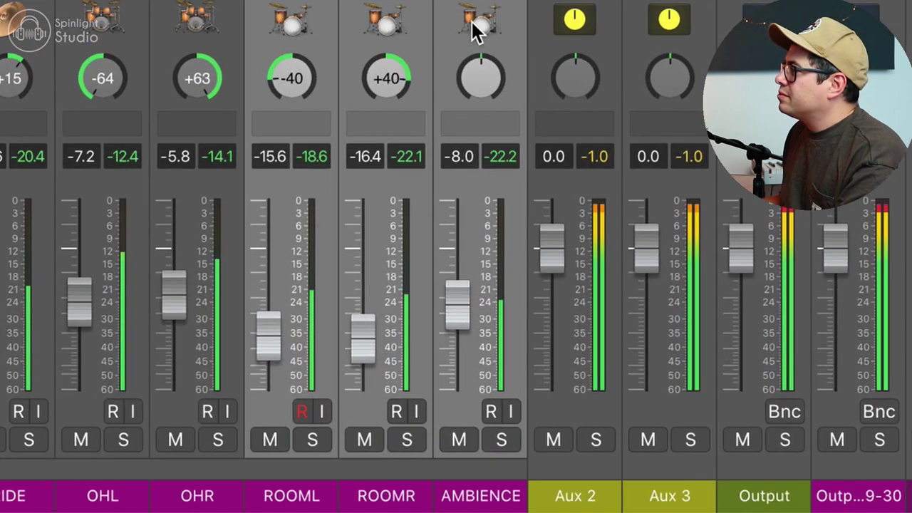
Mute-compare ROOML, ROOMR and AMBIENCE together, shift their faders about 9 dB, then audition RAW DRUMS solo.
left_click_drag(478, 28, 292, 28)
left_click(278, 436)
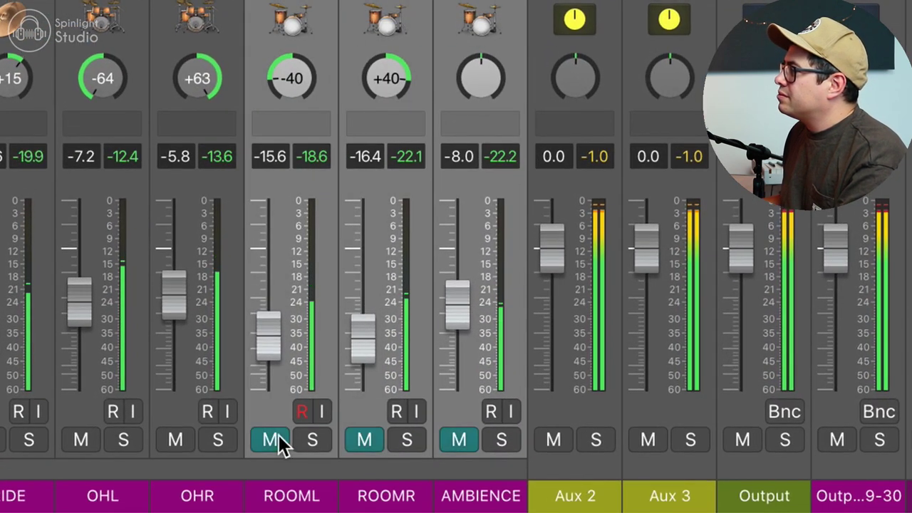
left_click(279, 437)
left_click_drag(269, 335, 286, 351)
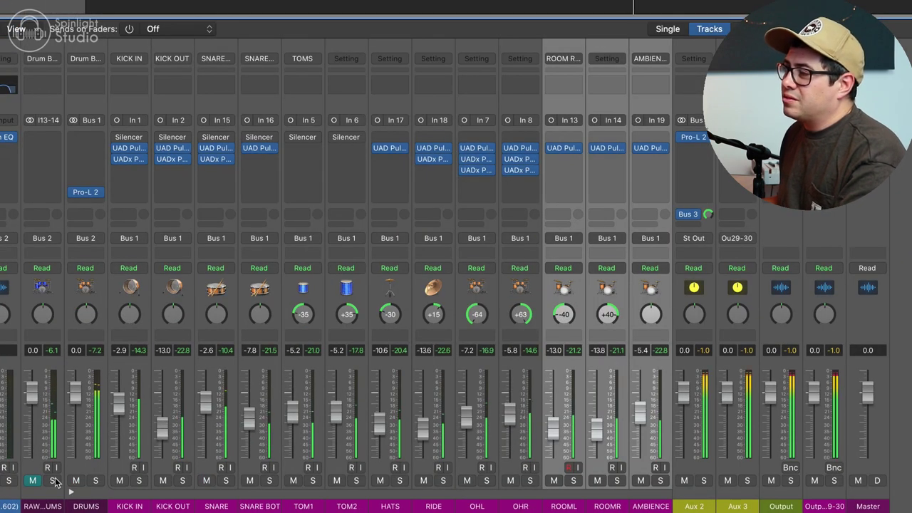
left_click(53, 481)
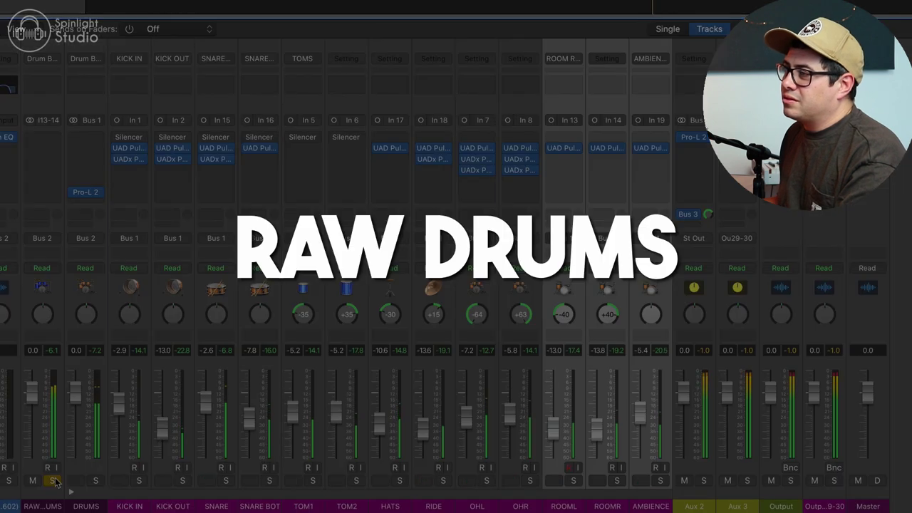
left_click(55, 482)
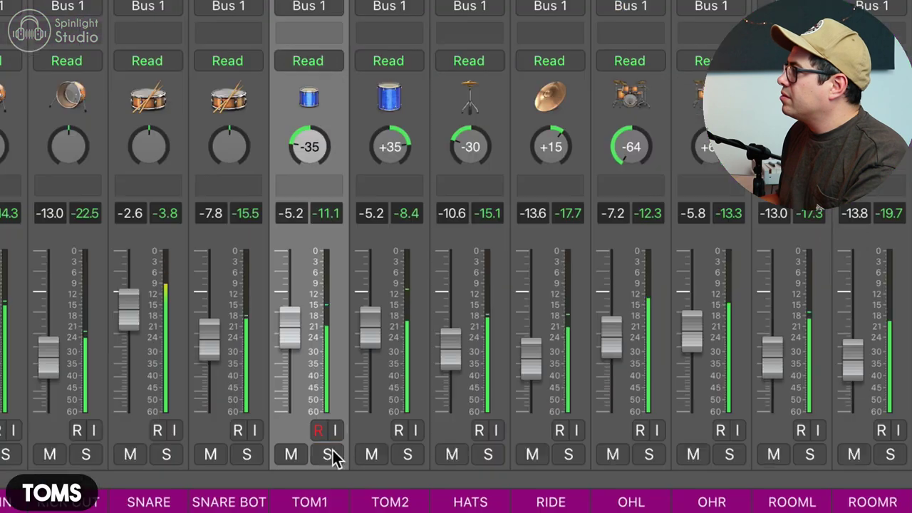
Solo TOM1, insert a Pultec EQP-1A, and set low attenuation ~4 with low boost ~5 at 30 Hz.
left_click(326, 456)
left_click(285, 40)
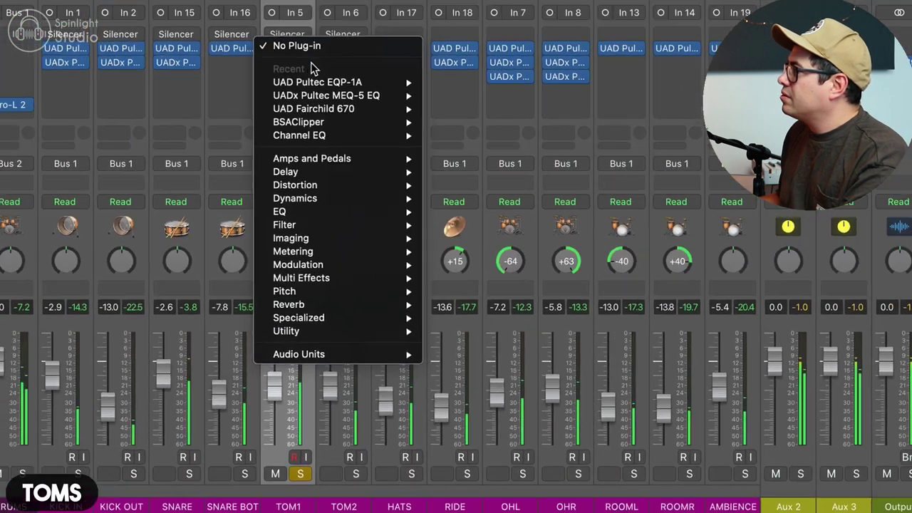
mouse_move(326, 142)
left_click(477, 143)
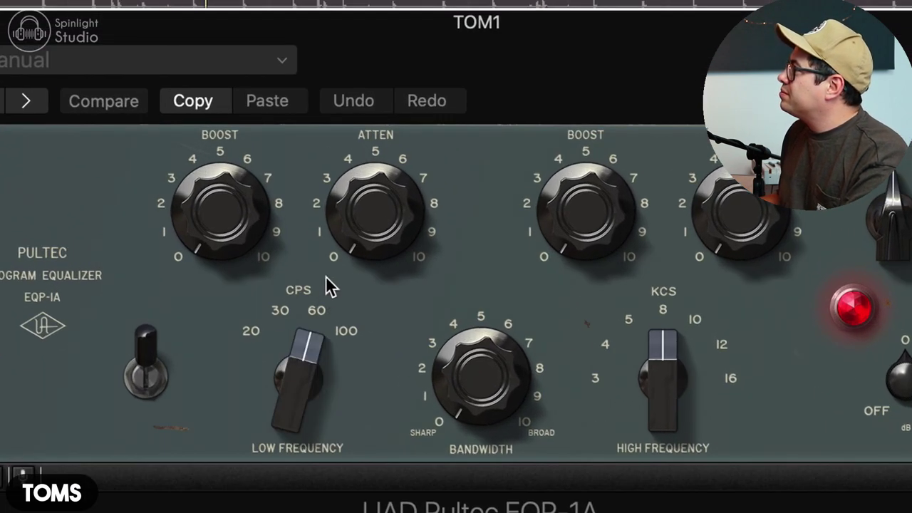
left_click_drag(376, 217, 383, 158)
left_click_drag(229, 209, 256, 66)
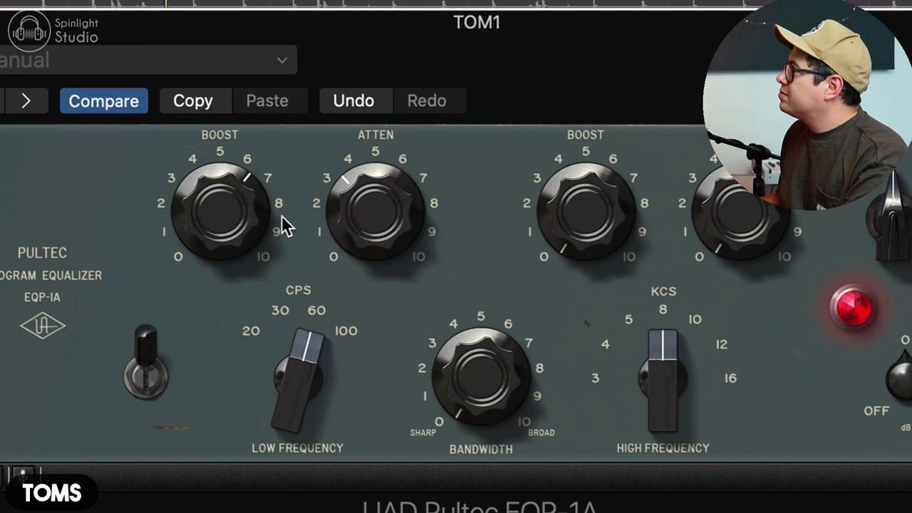
left_click_drag(298, 374, 299, 395)
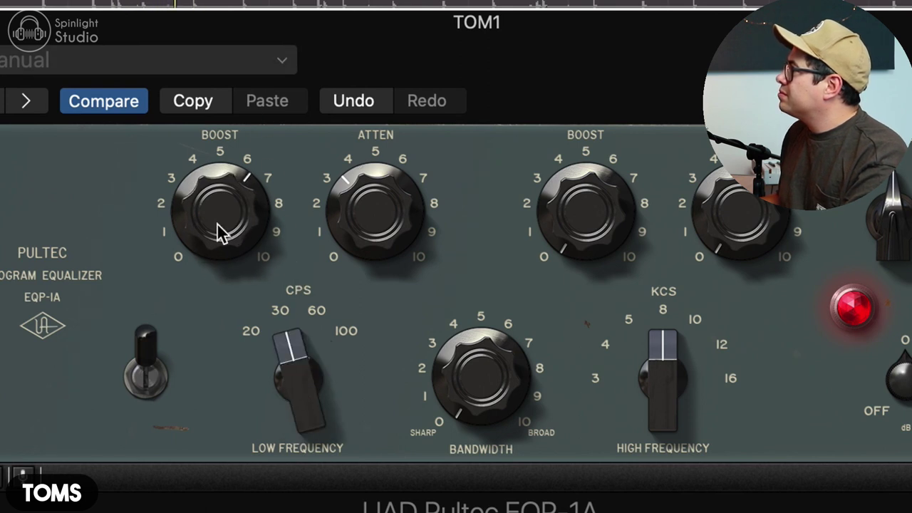
left_click_drag(213, 214, 214, 243)
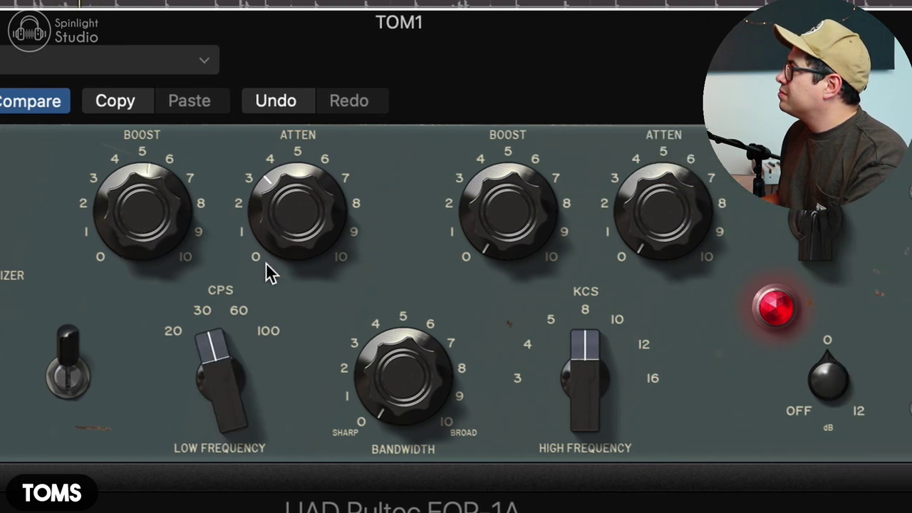
Boost TOM1's highs about 9 at 8 kHz with wide bandwidth, and cut about 2 at ATTEN SEL 20.
left_click_drag(511, 300, 513, 238)
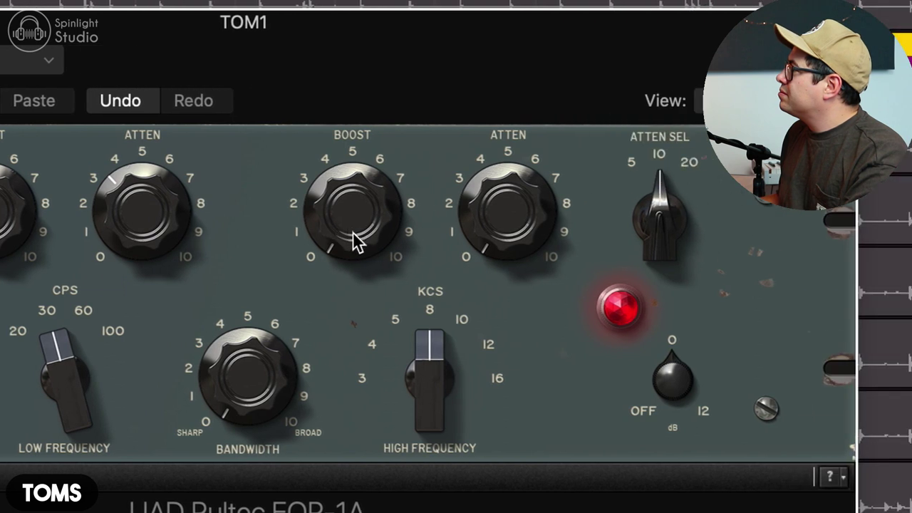
mouse_move(436, 384)
left_mouse_down()
mouse_move(440, 349)
mouse_move(437, 389)
left_mouse_up()
left_click_drag(276, 402, 256, 382)
left_click(658, 143)
left_click_drag(542, 199, 542, 116)
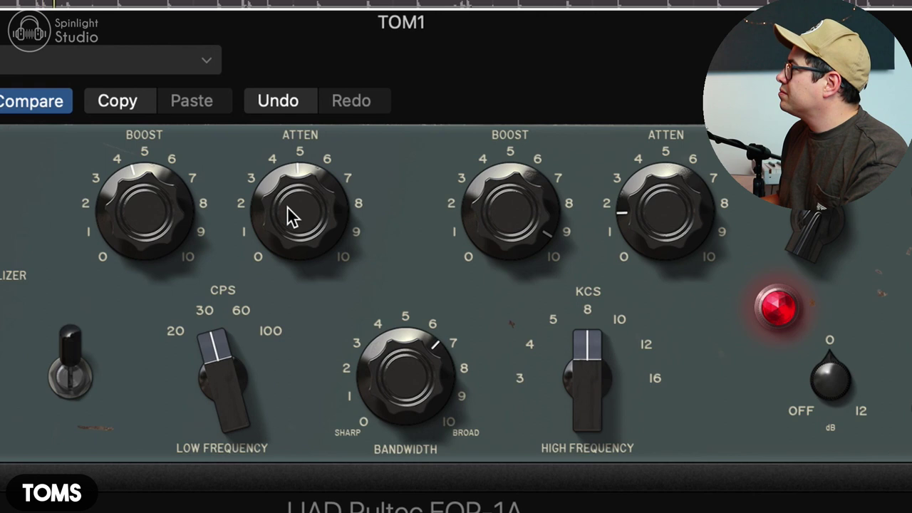
A/B the TOM1 EQ, nudge the low boost to about 5 and lower the output slightly.
left_click(69, 348)
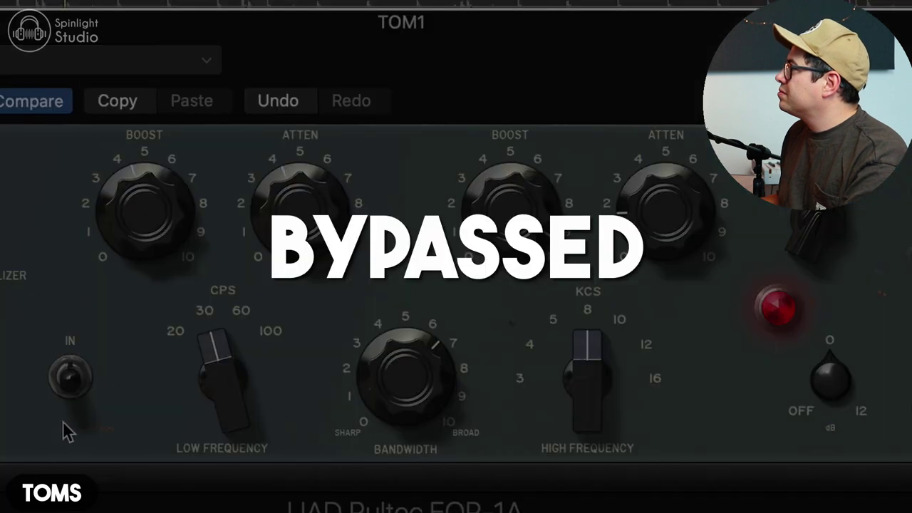
left_click(72, 382)
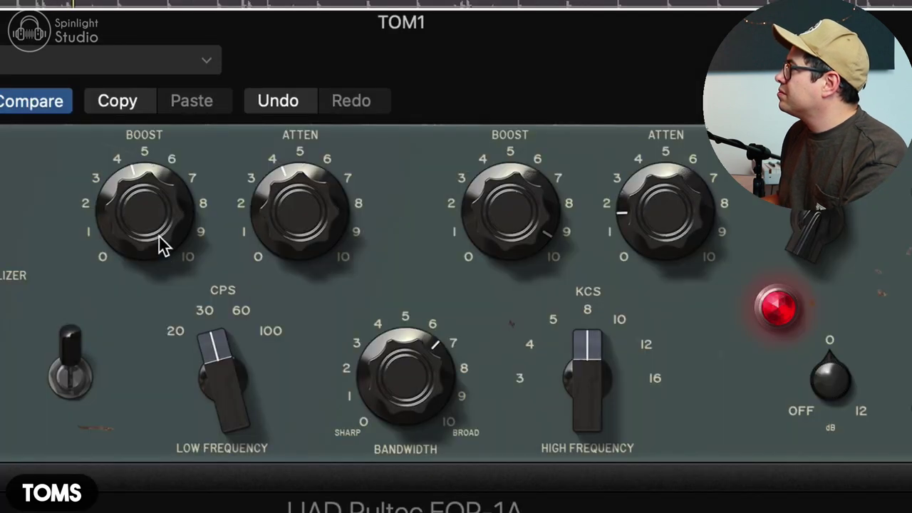
left_click_drag(142, 273, 140, 250)
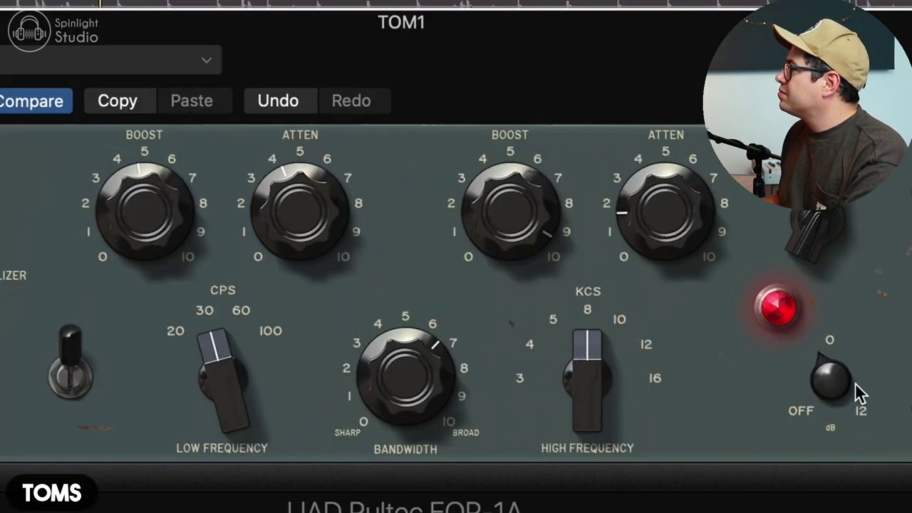
left_click_drag(856, 383, 840, 392)
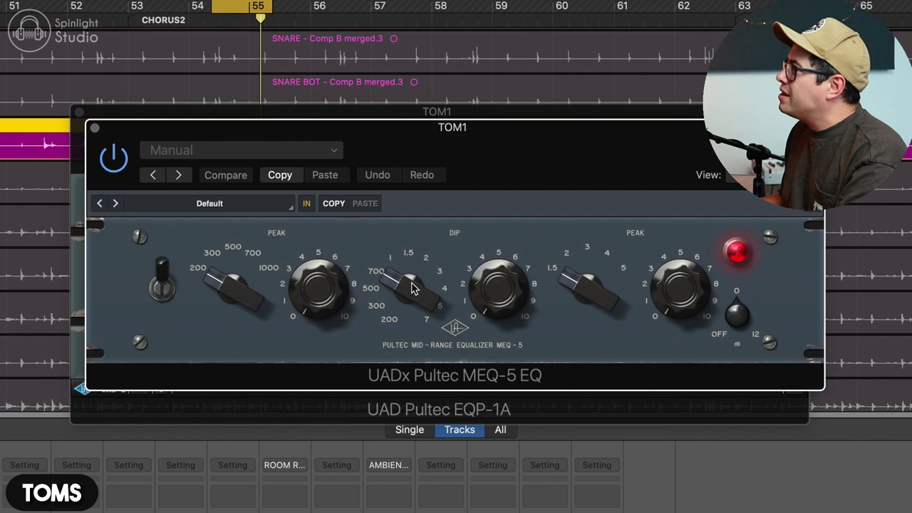
On TOM1's MEQ-5, move the dip frequency toward 300, set dip gain about 2 and high peak about 1.5.
left_click_drag(411, 292, 443, 310)
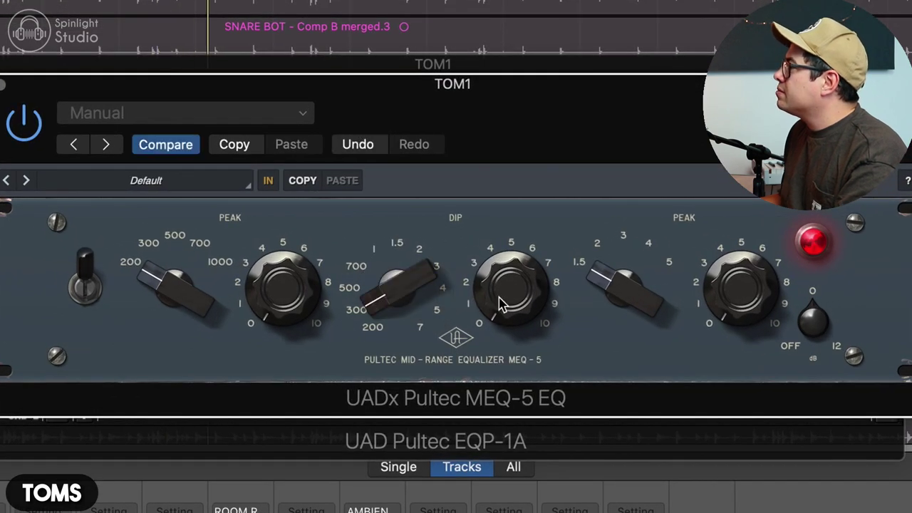
left_click_drag(501, 303, 515, 259)
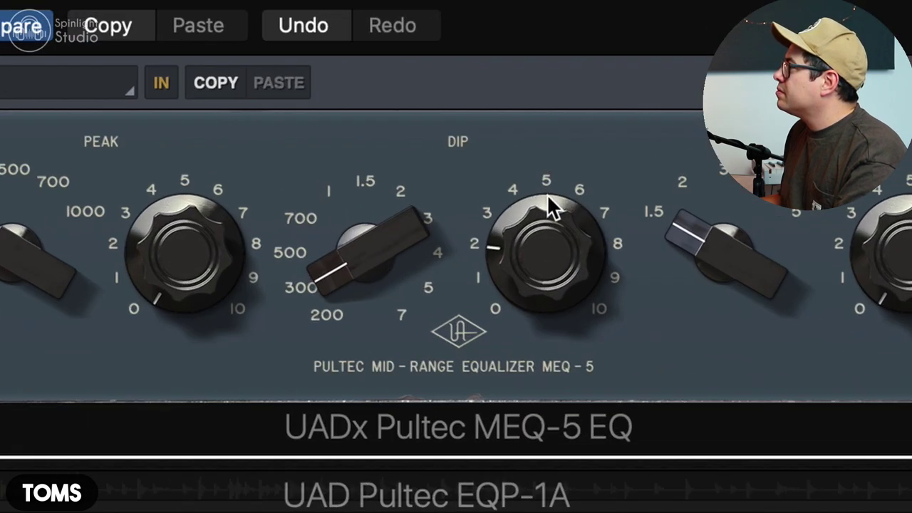
scroll(548, 205, "down", 3)
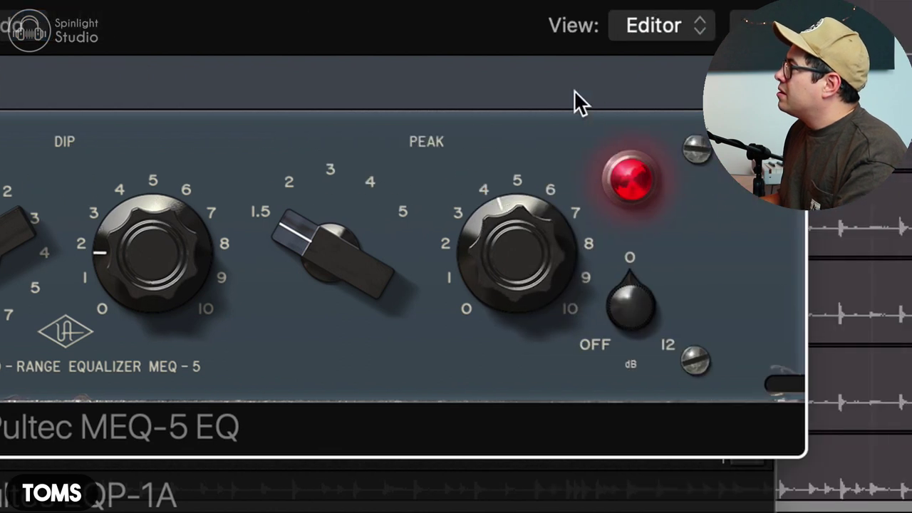
scroll(871, 243, "up", 5)
left_click_drag(501, 231, 495, 331)
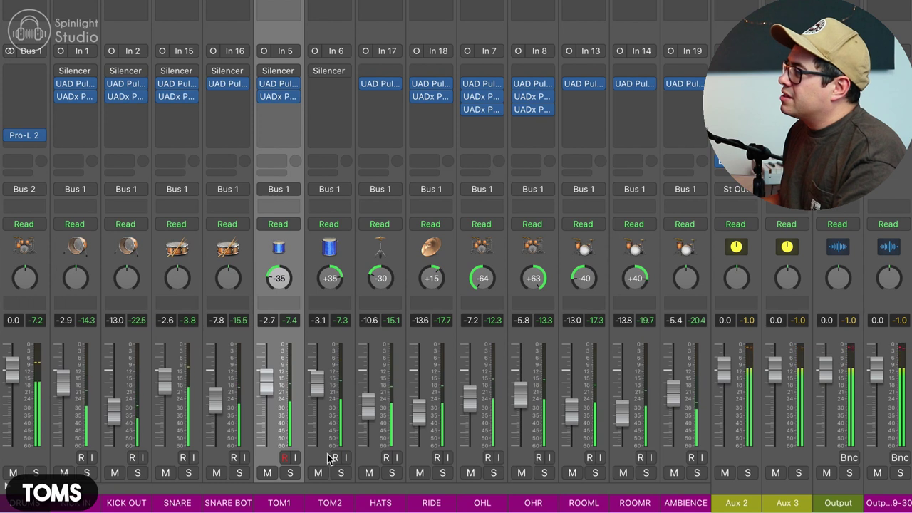
Copy TOM1's Pultec EQ inserts onto TOM2 and bypass-compare TOM2's EQP-1A.
left_click_drag(281, 94, 322, 85)
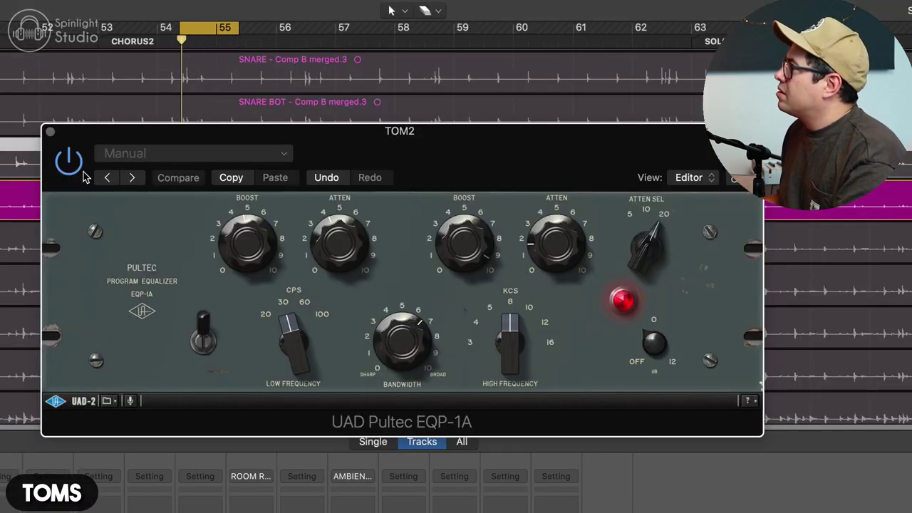
left_click(69, 162)
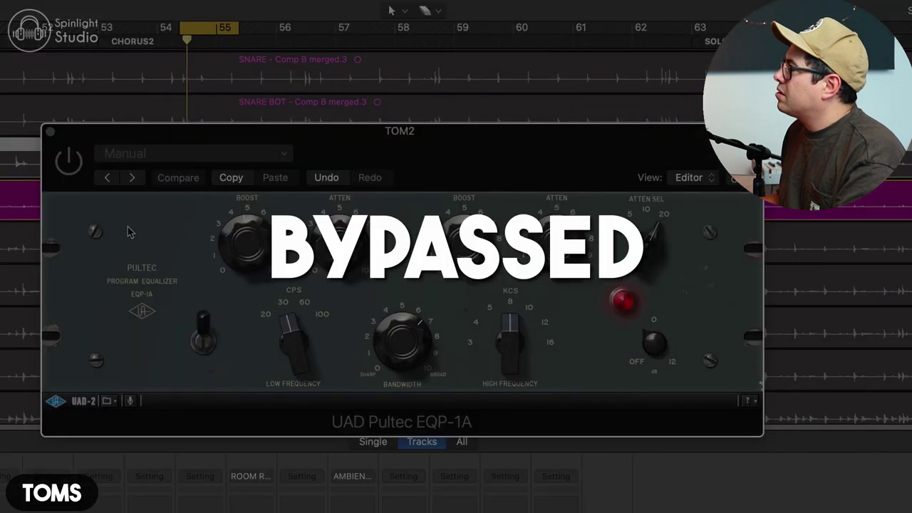
left_click(69, 161)
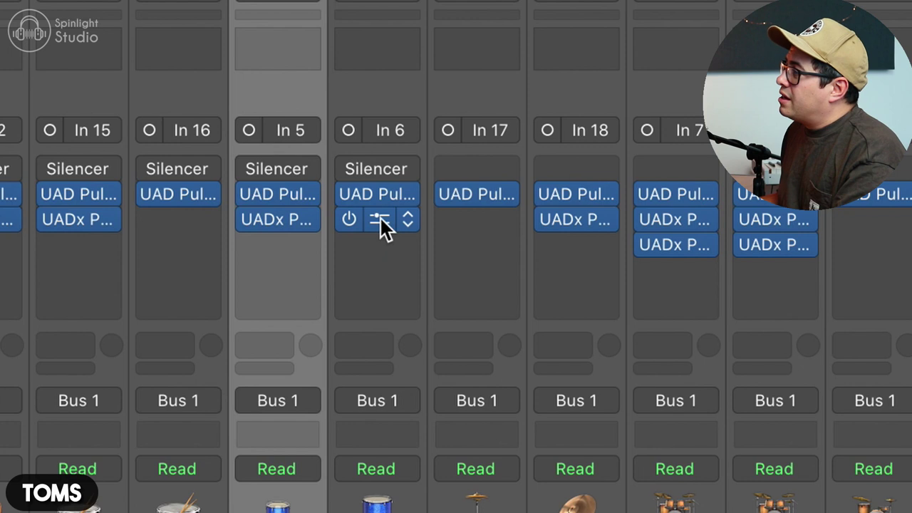
On TOM2's MEQ-5, set the mid dip to about 3 at 200 and the high peak to about 2.5.
left_click(381, 219)
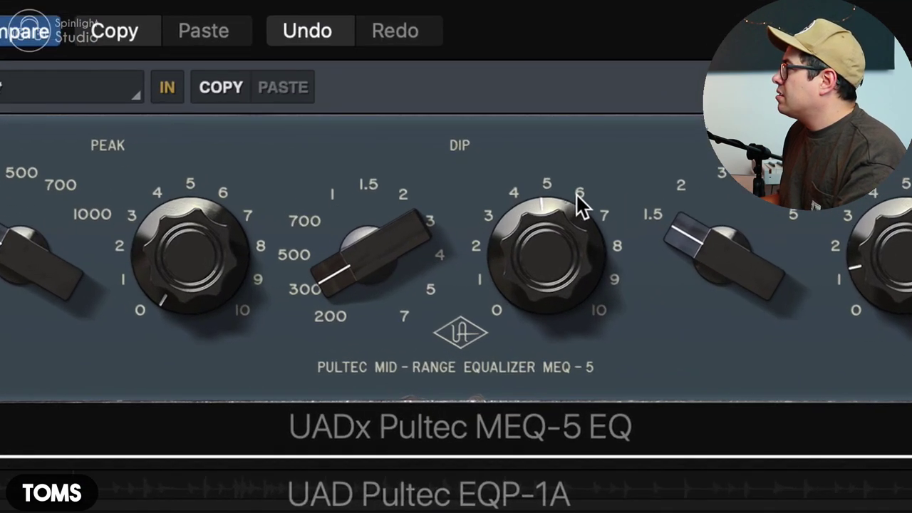
left_click_drag(533, 250, 525, 285)
left_click_drag(396, 292, 398, 330)
left_click_drag(369, 285, 478, 281)
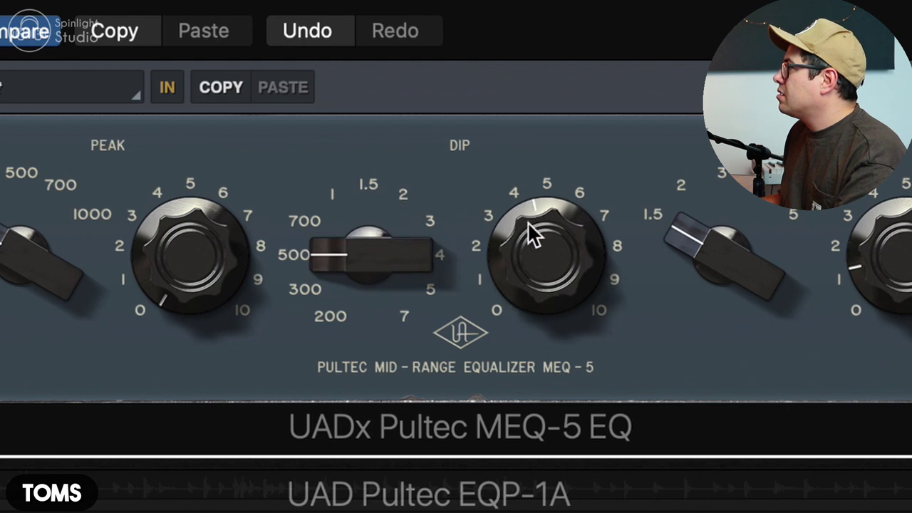
left_click_drag(356, 280, 362, 240)
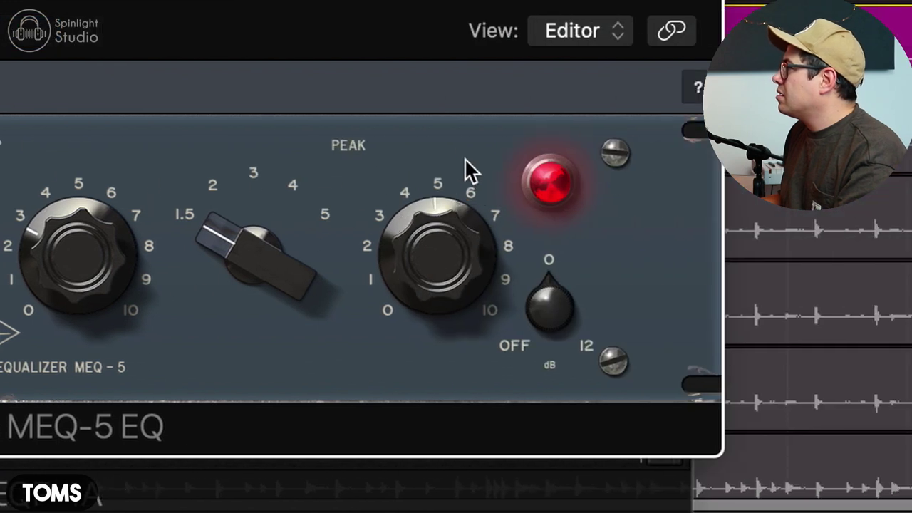
left_click_drag(464, 160, 454, 232)
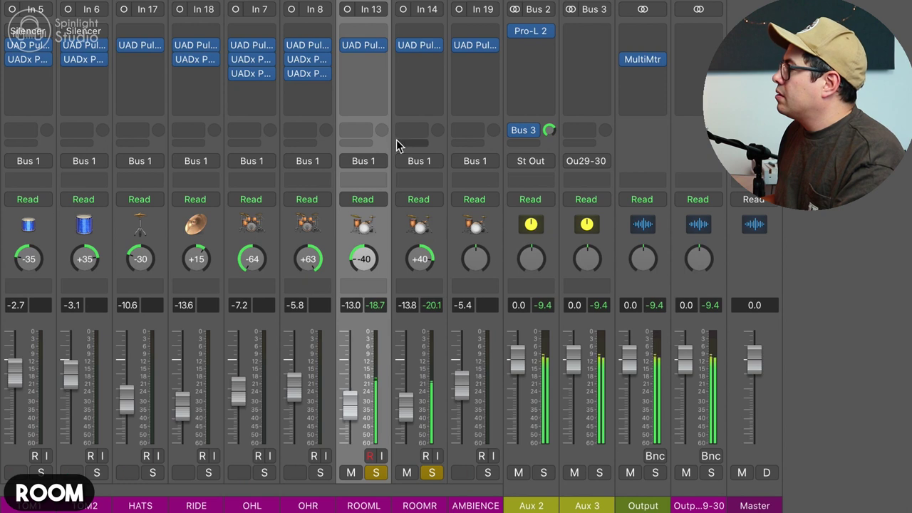
Insert a mono UADx Pultec MEQ-5 on the ROOML channel.
left_click(364, 63)
mouse_move(396, 98)
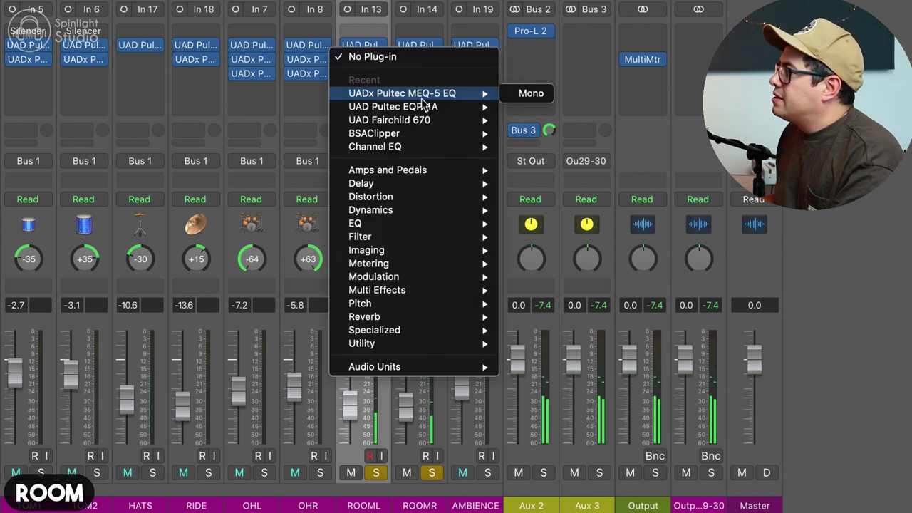
left_click(426, 97)
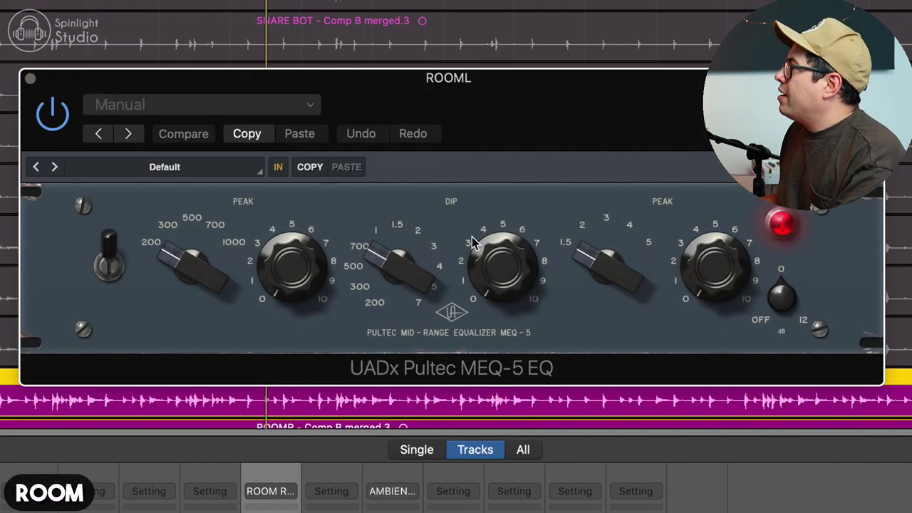
Set the MEQ-5 dip at 500 with about 3 of cut and a low peak boost of about 1.5.
left_click_drag(404, 272, 392, 301)
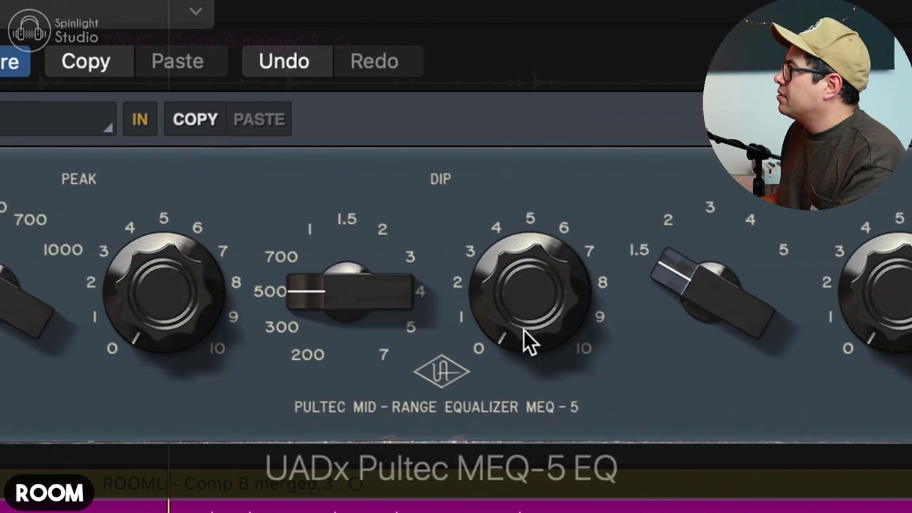
left_click_drag(500, 296, 518, 215)
left_click_drag(561, 149, 552, 197)
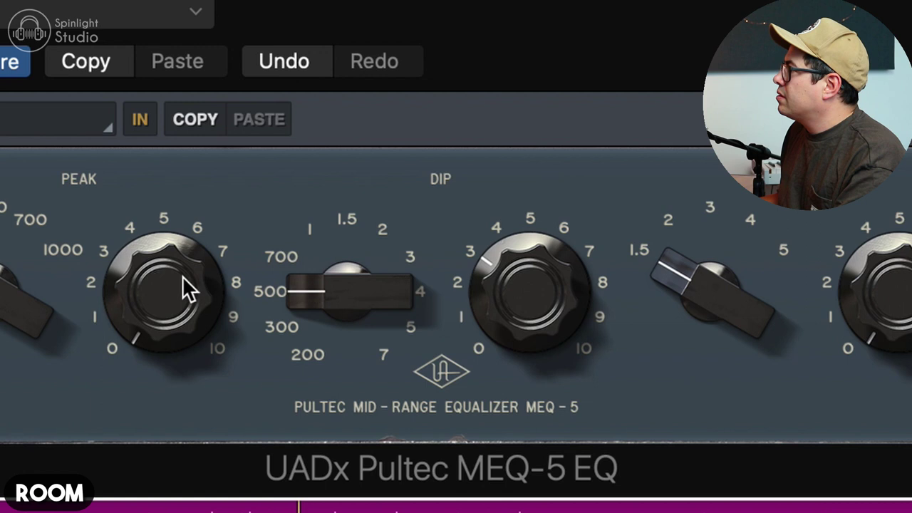
left_click_drag(183, 278, 206, 217)
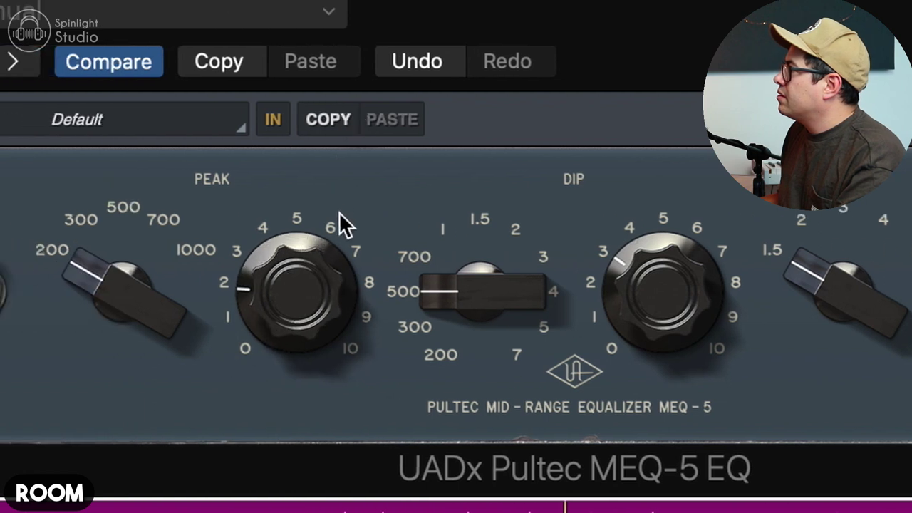
left_click_drag(339, 215, 340, 220)
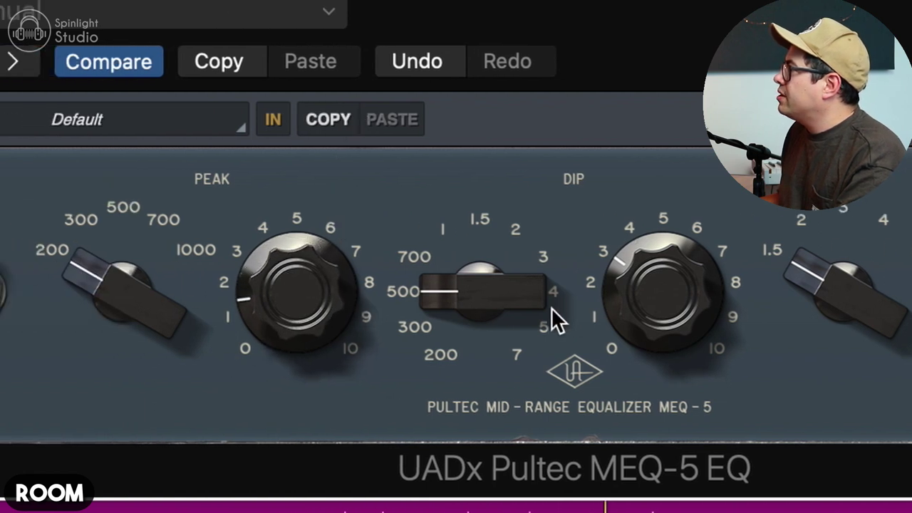
left_click_drag(676, 271, 678, 300)
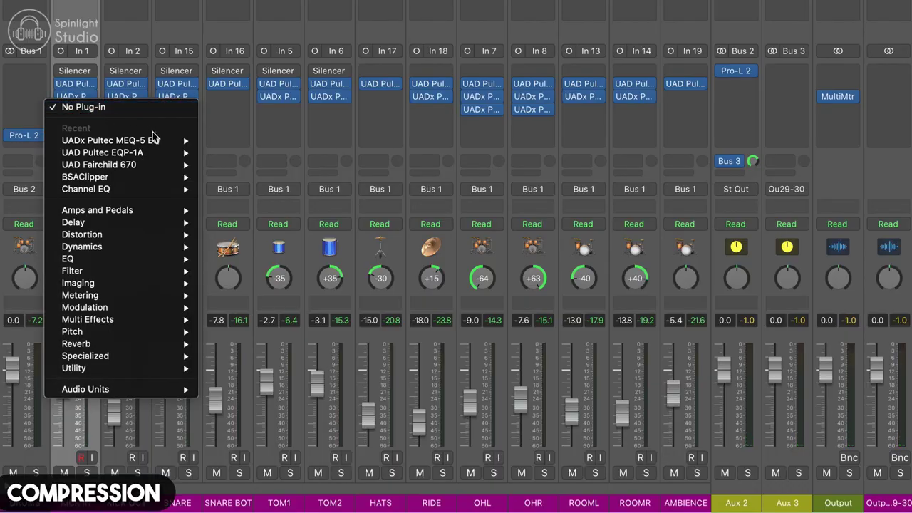
Raise KICK IN's Fairchild 670 linked thresholds, settle them at about 5, then open KICK OUT's Fairchild.
mouse_move(139, 179)
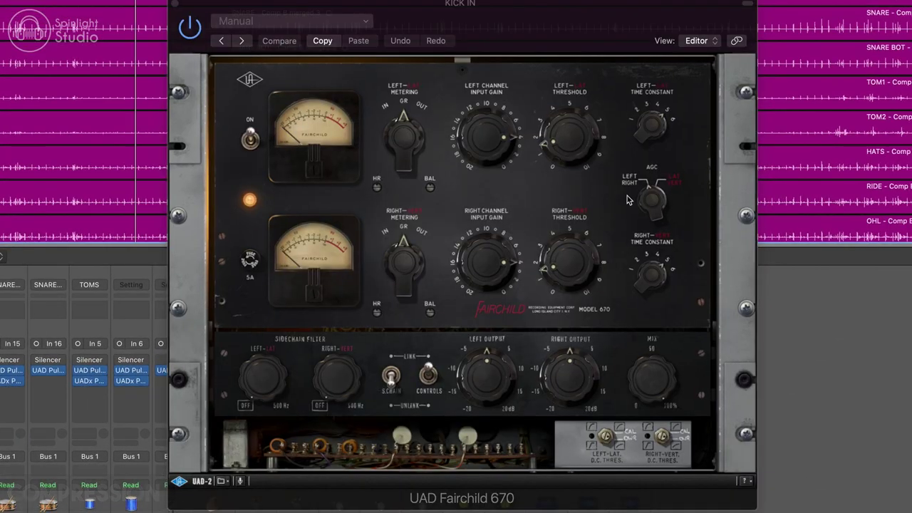
left_click(655, 180)
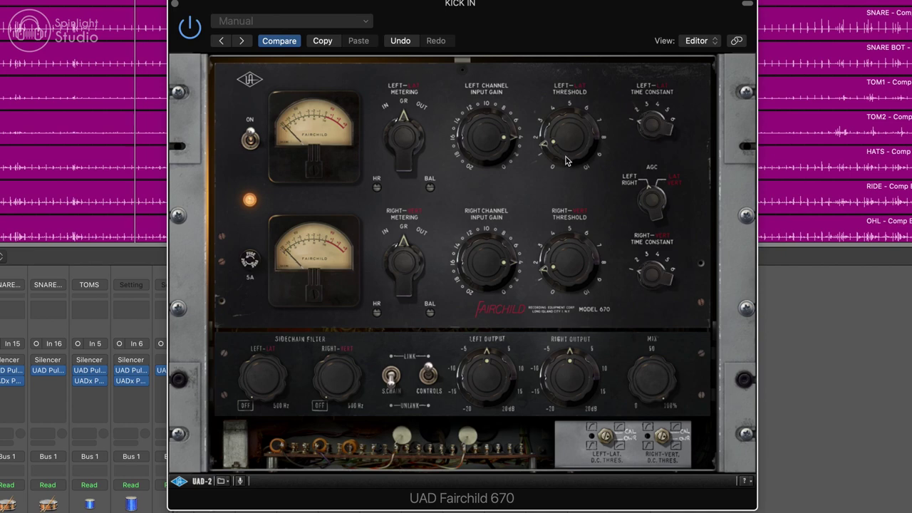
left_click_drag(566, 159, 577, 113)
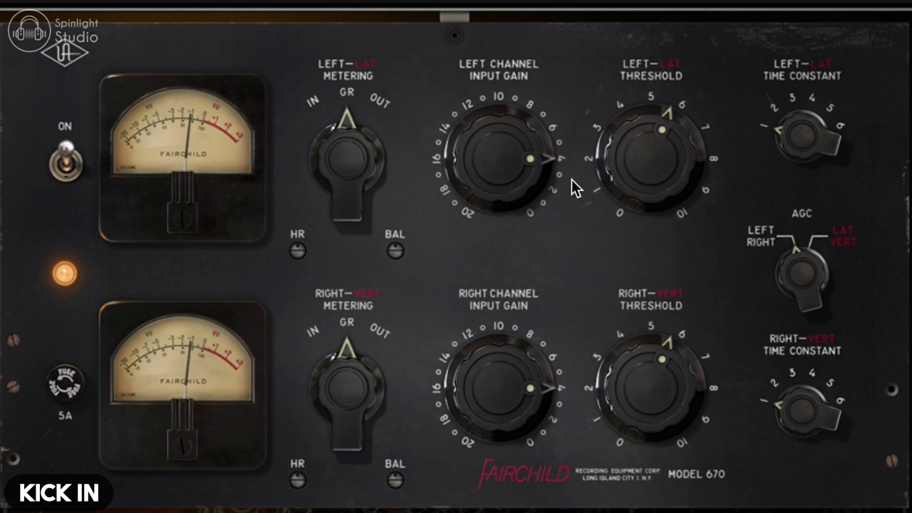
left_click_drag(634, 141, 635, 153)
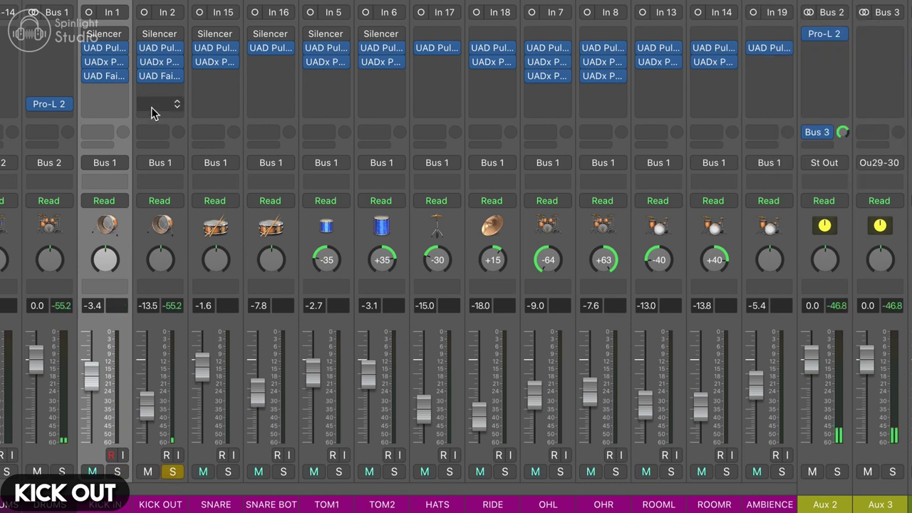
left_click(161, 76)
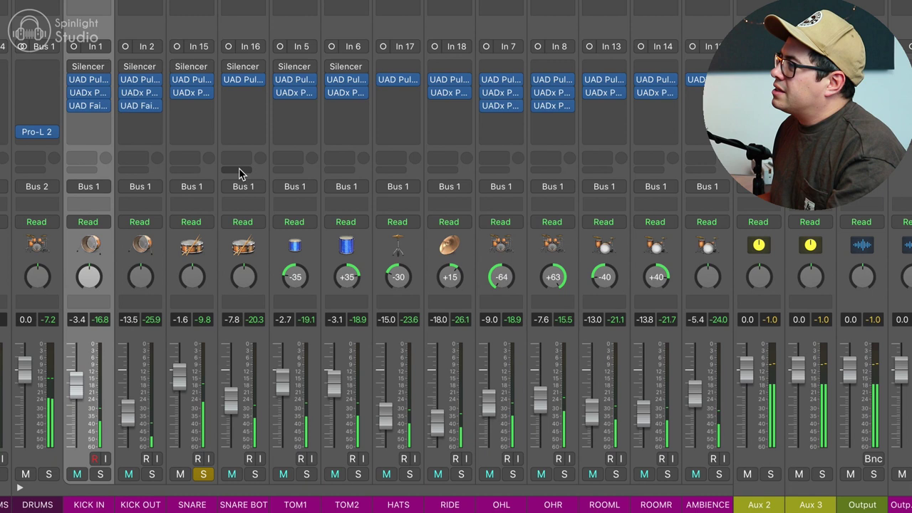
Copy KICK OUT's Fairchild 670 to SNARE with thresholds about 7, then check SNARE BOT's copy during playback.
left_click_drag(142, 106, 191, 105)
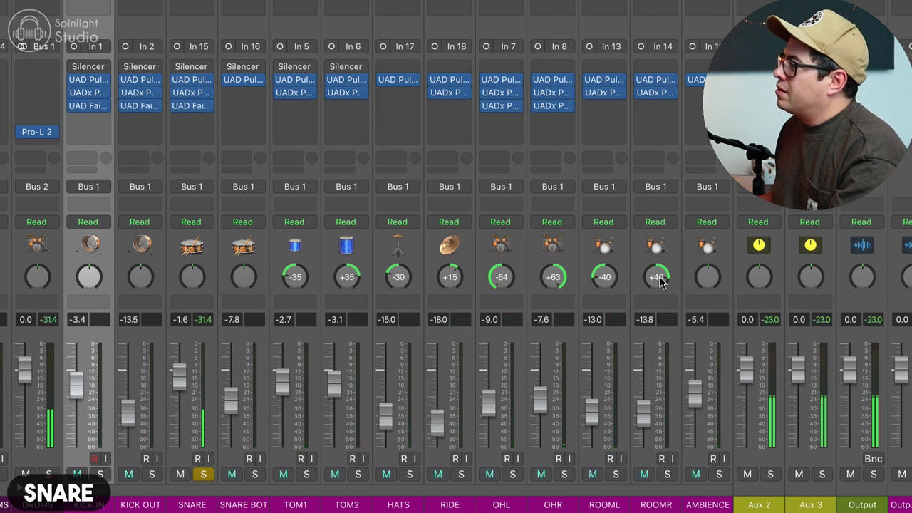
left_click(191, 107)
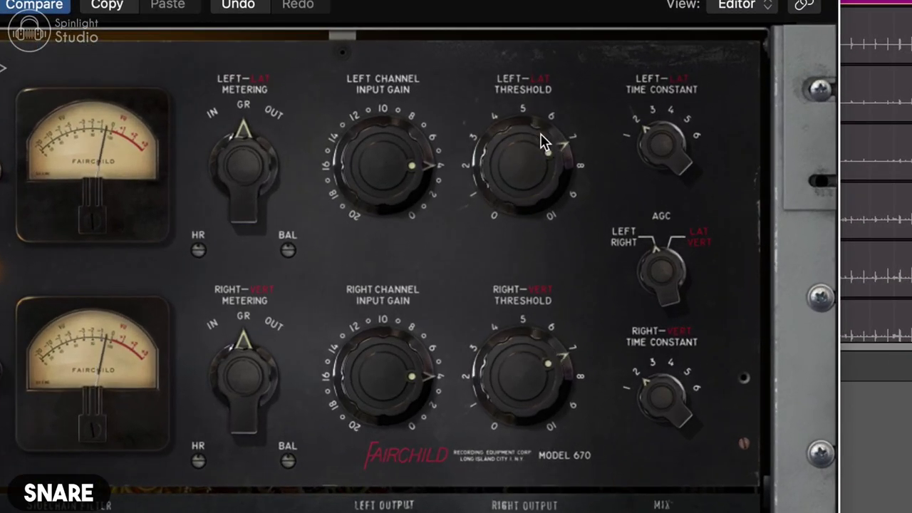
left_click_drag(539, 135, 539, 178)
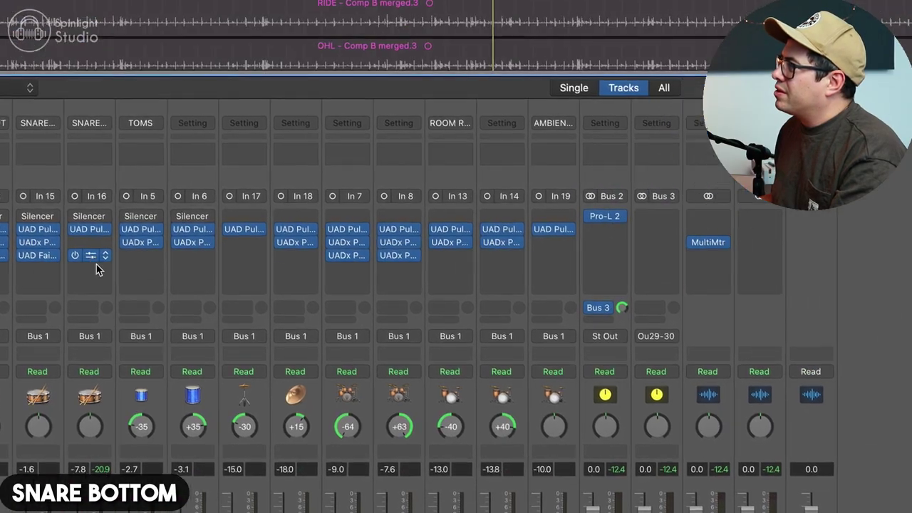
left_click(89, 256)
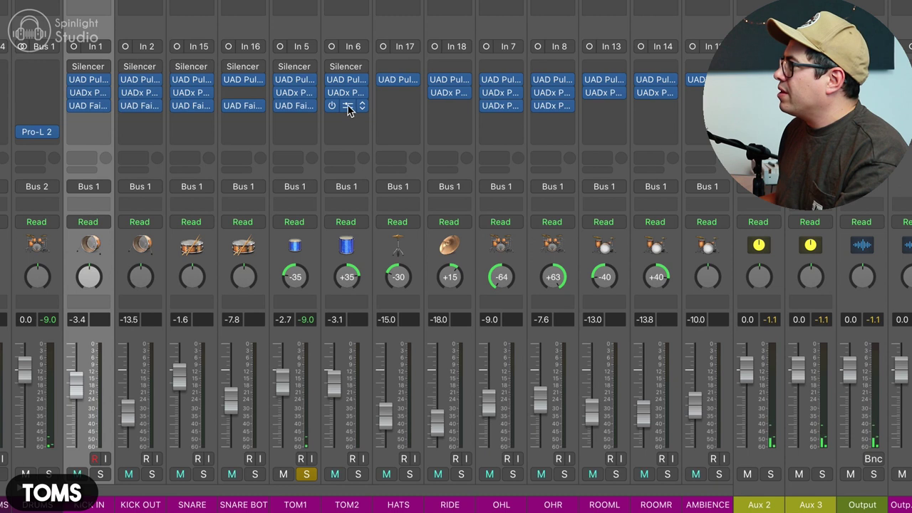
key("space")
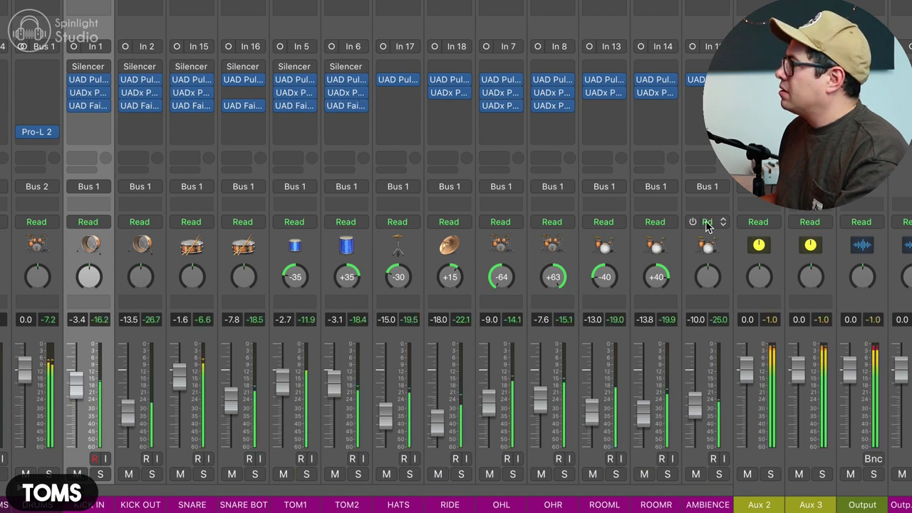
Add a Fairchild 670 to the OHL/OHR overheads and lower its threshold slightly.
left_click(604, 258)
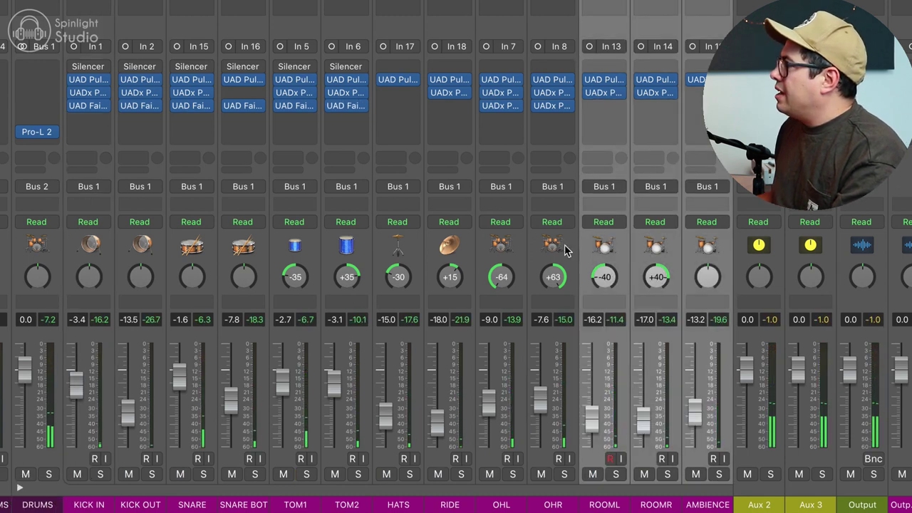
left_click(501, 118)
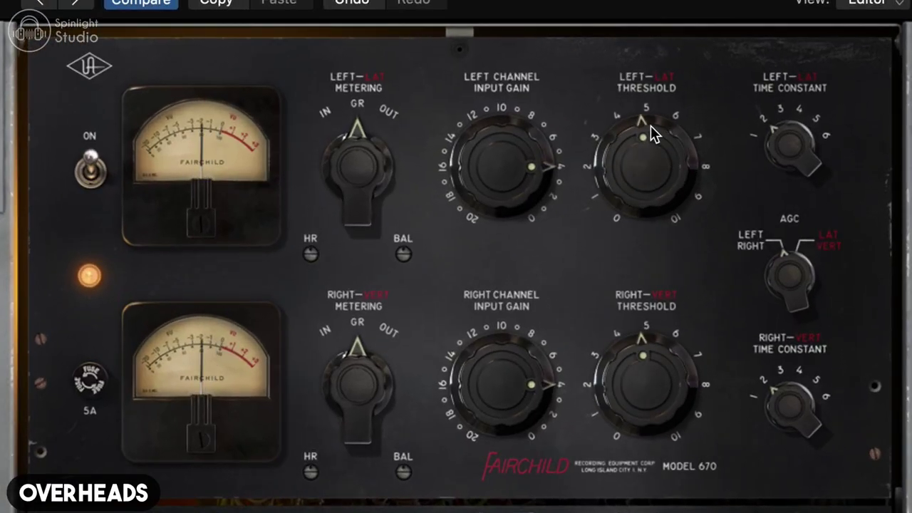
left_click_drag(650, 127, 653, 164)
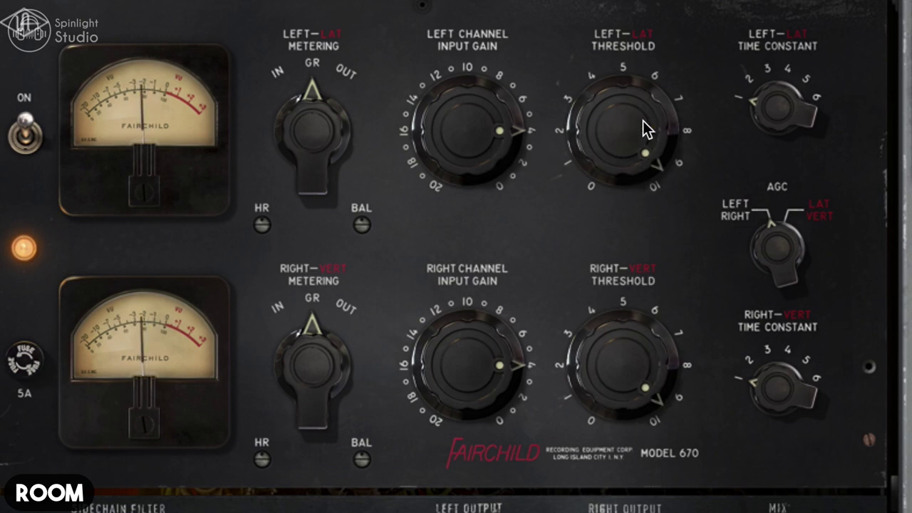
Set the room Fairchild's linked thresholds to about 8, adjust input gain, and engage the linked sidechain filter.
left_click_drag(644, 128, 644, 153)
left_click_drag(521, 164, 520, 135)
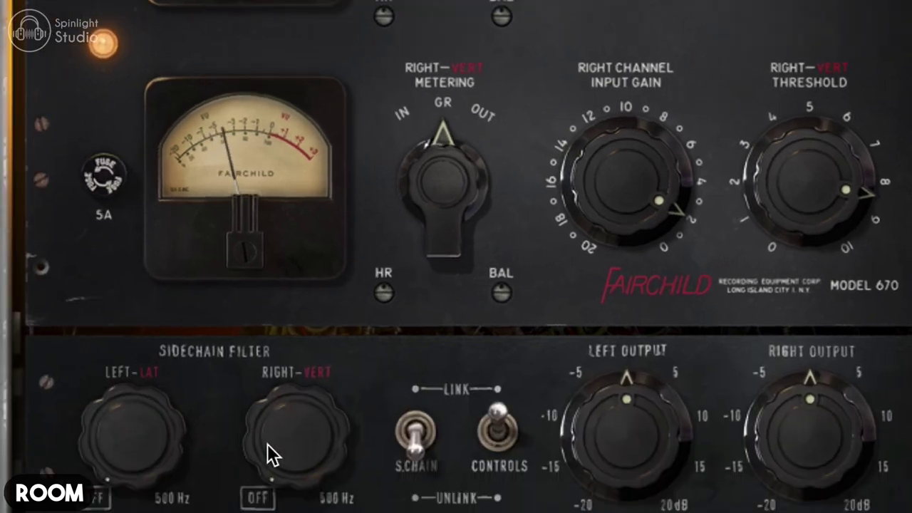
left_click_drag(267, 444, 347, 373)
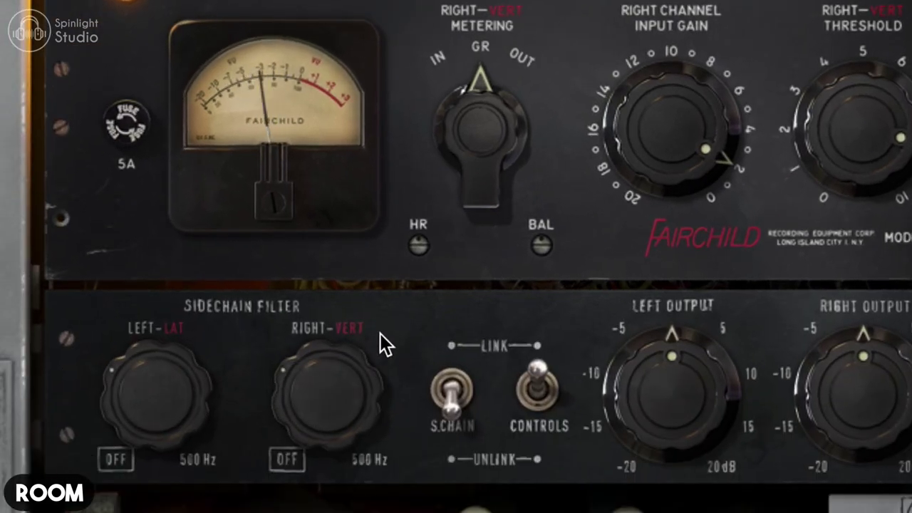
left_click_drag(380, 334, 379, 347)
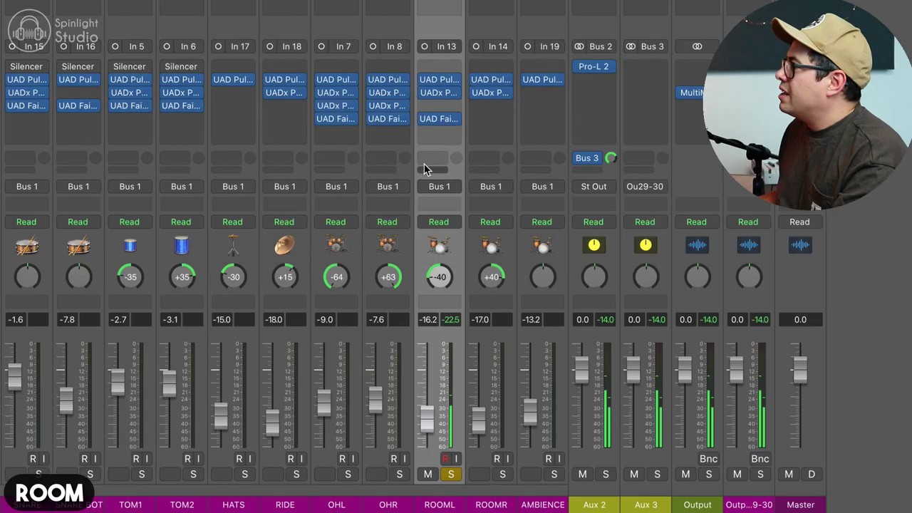
Copy the room Fairchild to ROOMR and AMBIENCE and raise their grouped faders about 4.4 dB.
mouse_move(435, 126)
left_click_drag(441, 121, 544, 119)
left_click(549, 254, "shift")
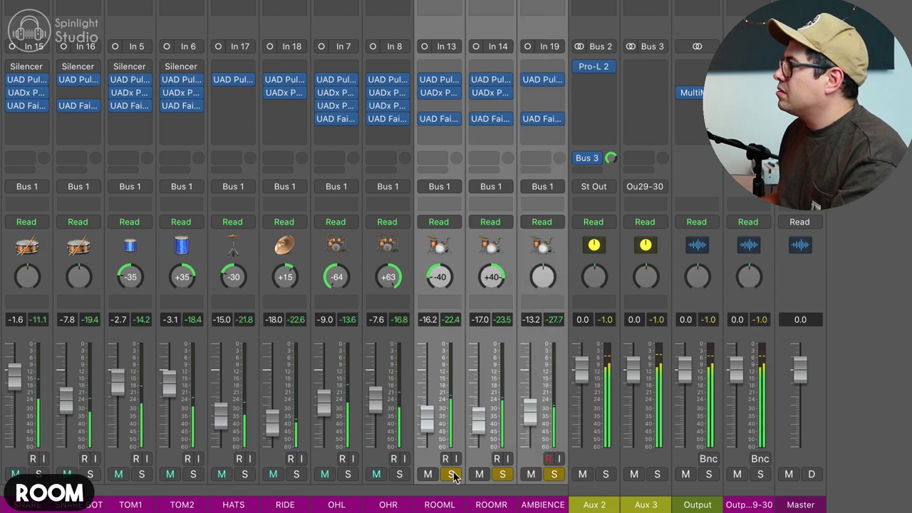
left_click(452, 475)
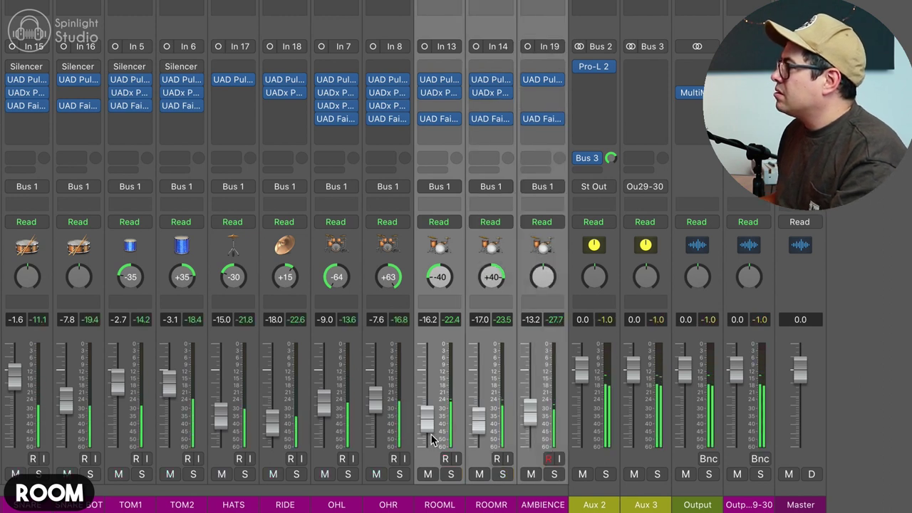
left_click_drag(426, 420, 427, 385)
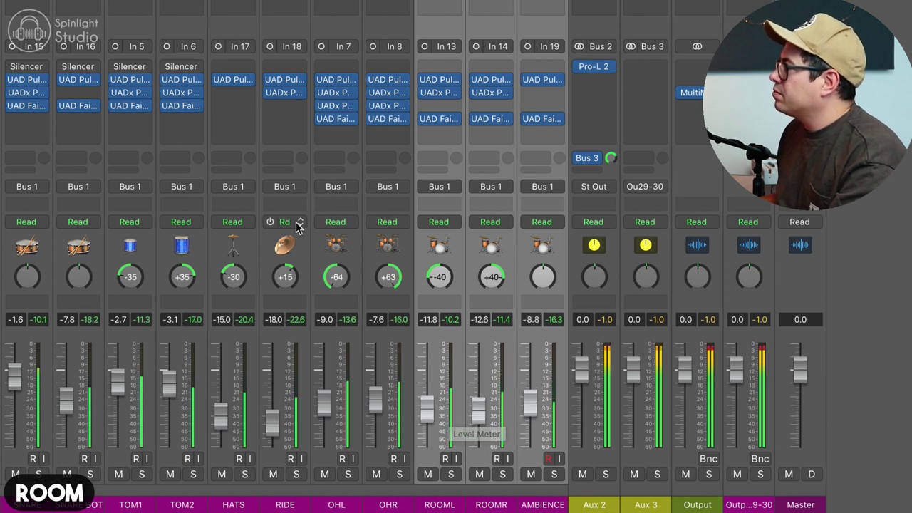
scroll(24, 102, "left", 5)
Insert a stereo UAD Fairchild 670 from Recent on the DRUMS bus ahead of Pro-L 2.
left_click(25, 103)
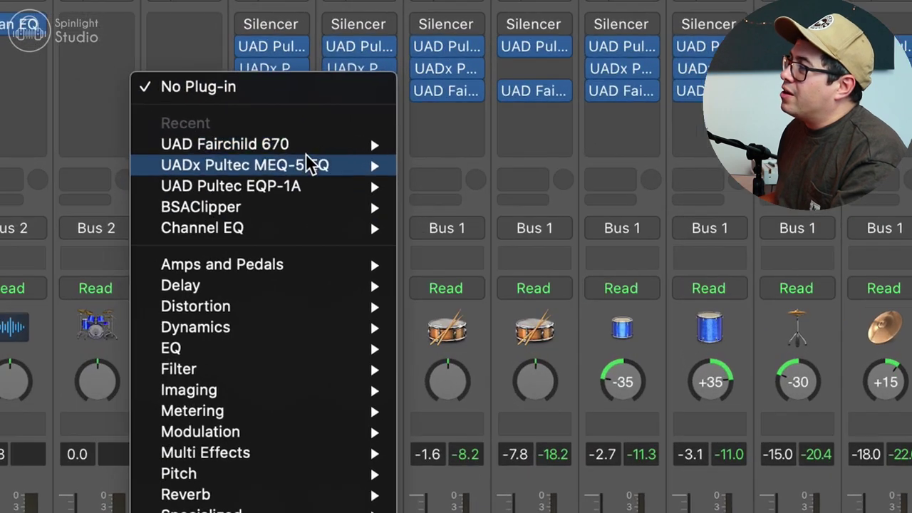
mouse_move(88, 138)
left_click(184, 138)
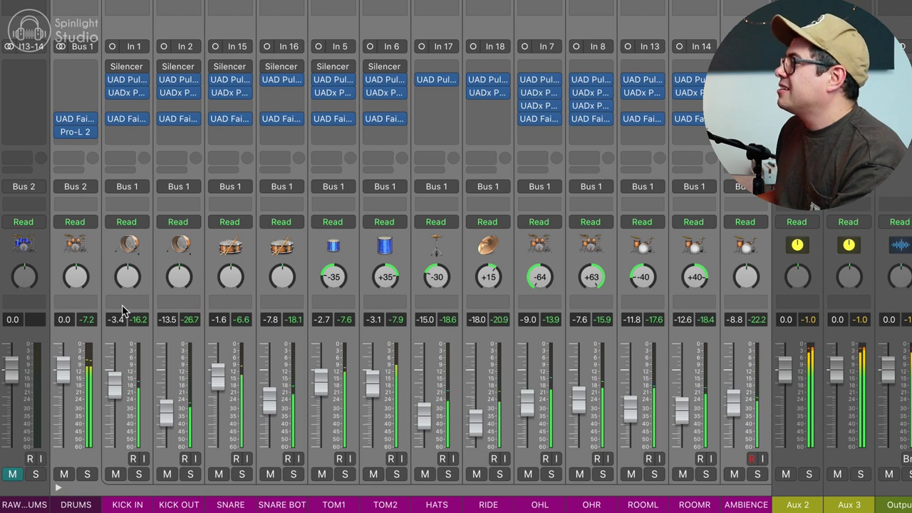
Solo RAW DRUMS on and off to compare with the processed drums, raising its fader to 2.0 dB.
left_click(35, 474)
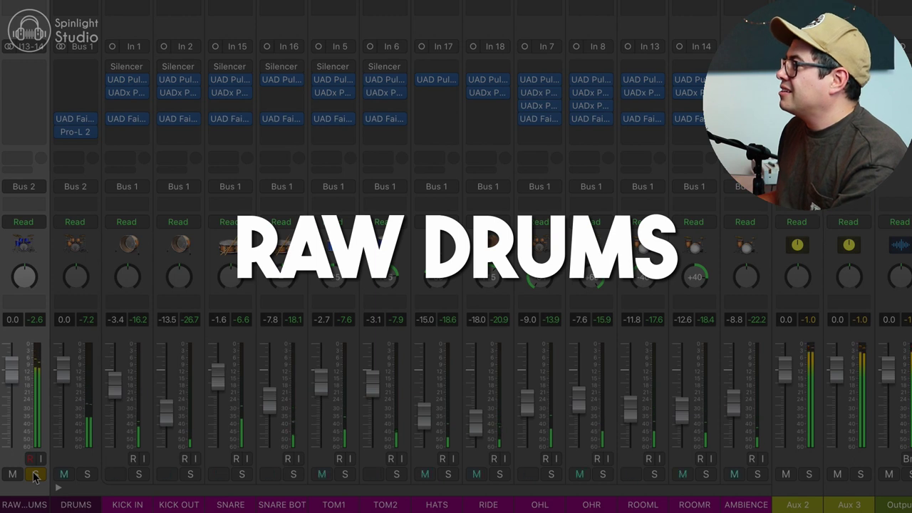
left_click(34, 474)
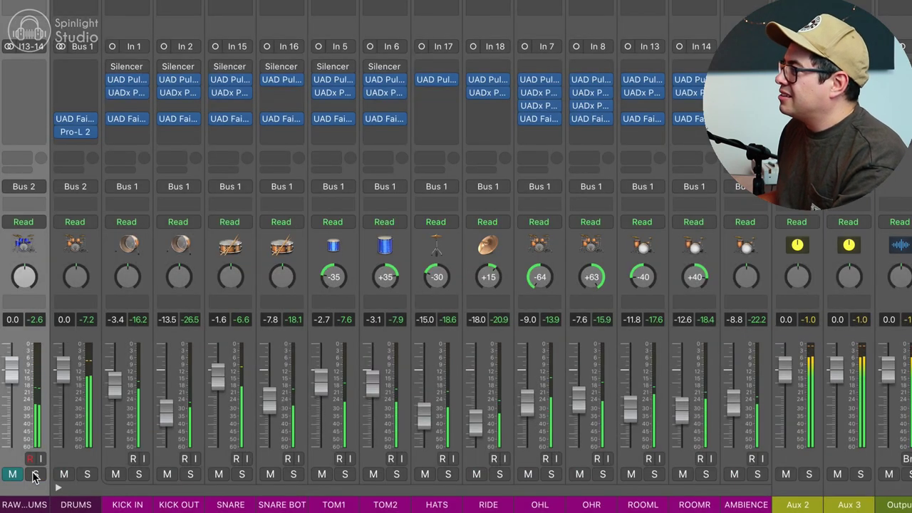
left_click(34, 474)
scroll(13, 390, "up", 2)
left_click(39, 473)
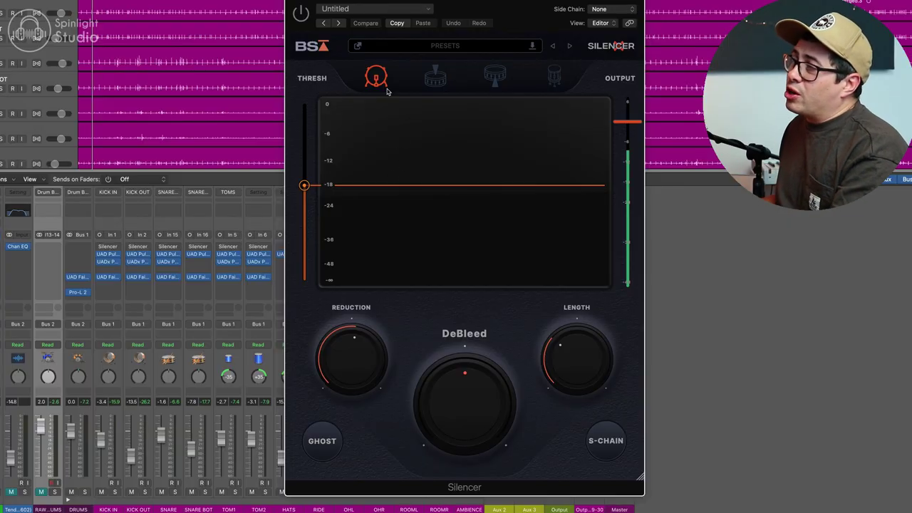
left_click_drag(490, 15, 485, 5)
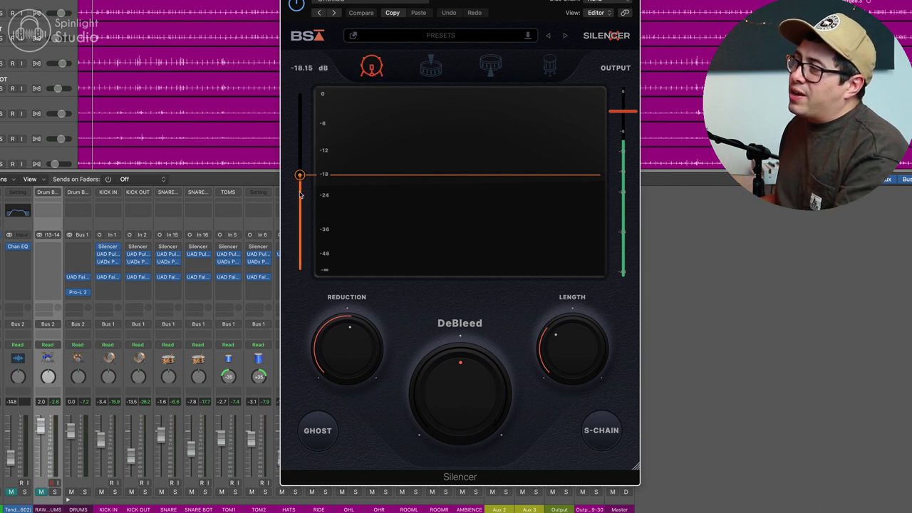
key("space")
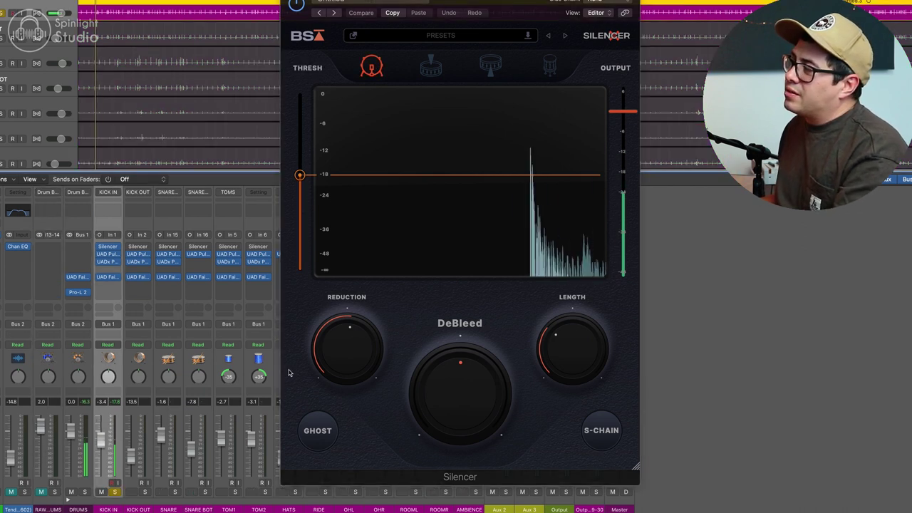
left_click_drag(347, 348, 345, 376)
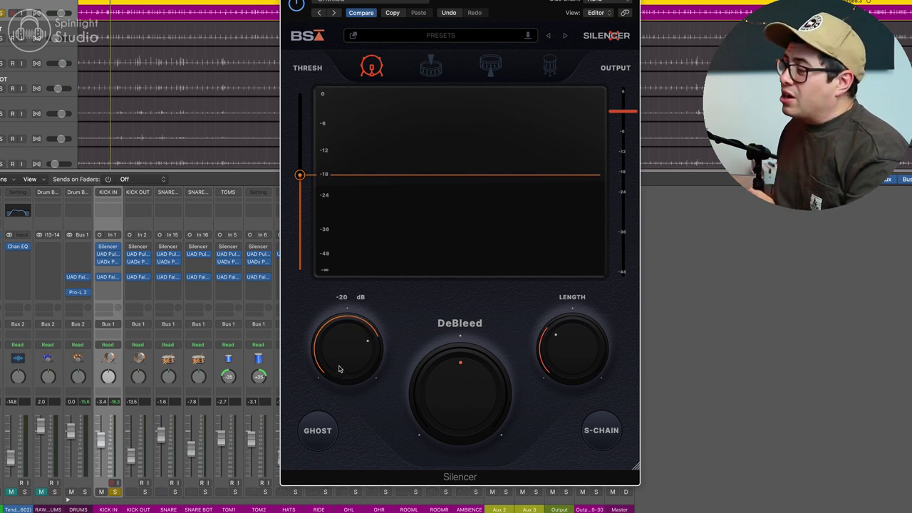
mouse_move(572, 327)
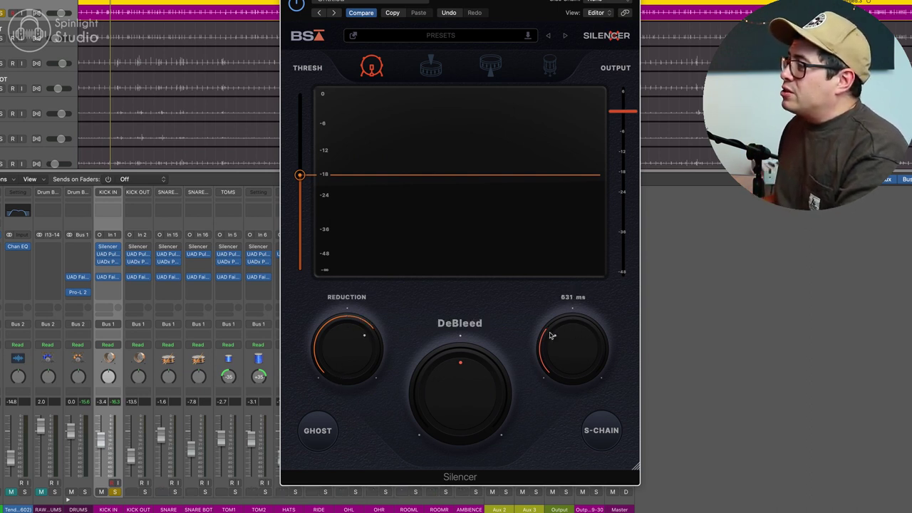
mouse_move(504, 365)
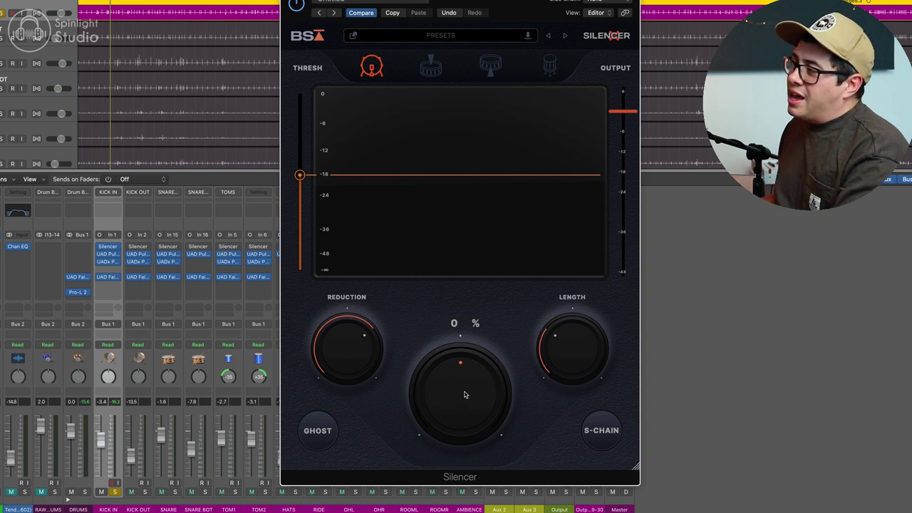
left_click_drag(462, 375, 466, 360)
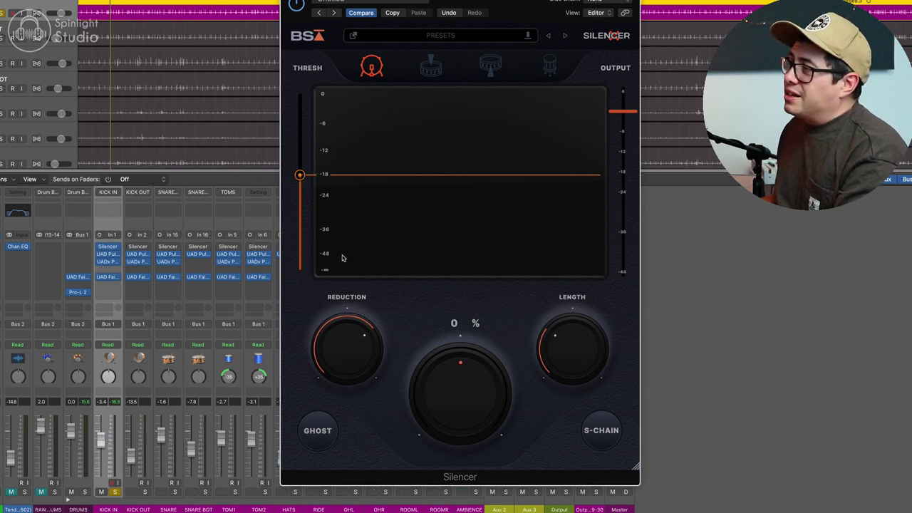
key("space")
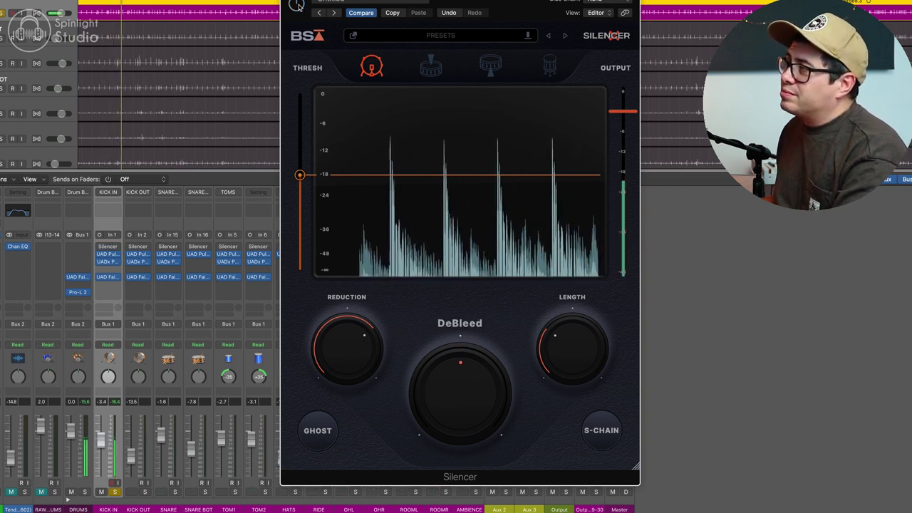
left_click(297, 5)
left_click(296, 5)
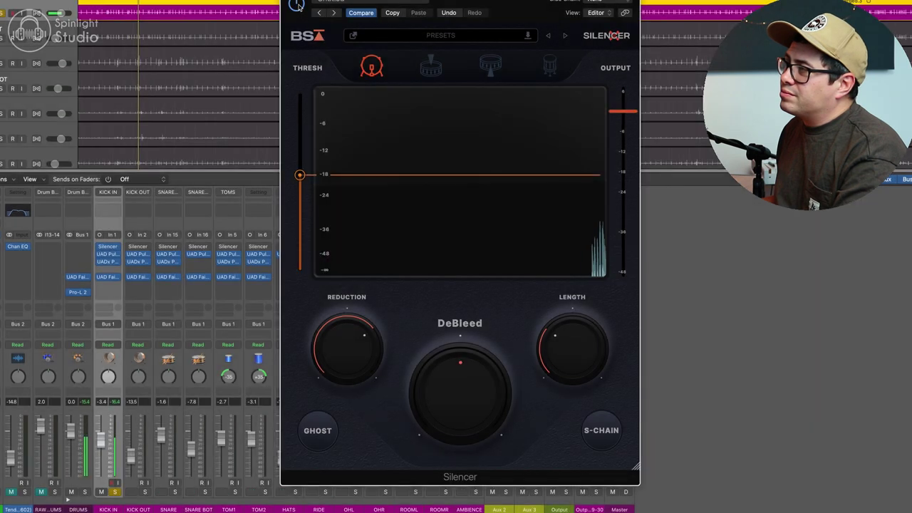
Close the Silencer editor, unsolo KICK IN, and play the full kit with the Silencer gates bypassed.
key("space")
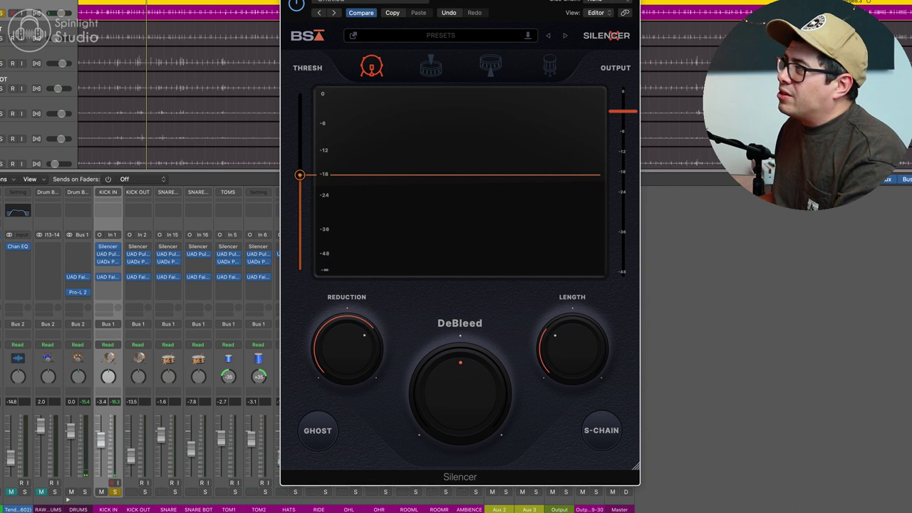
key("super+w")
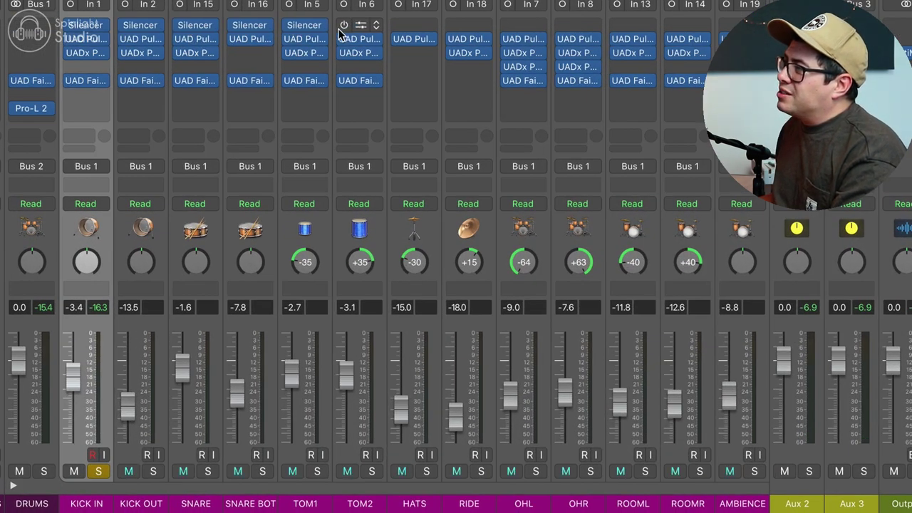
key("s")
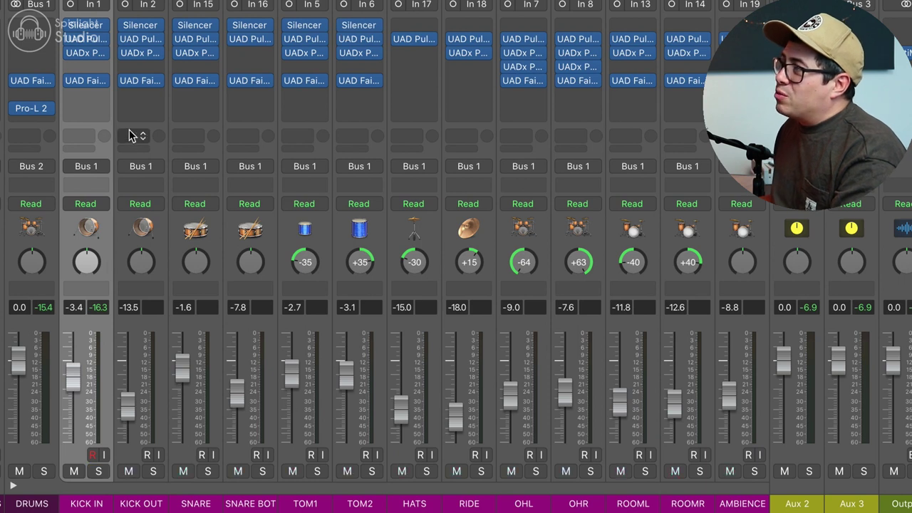
key("space")
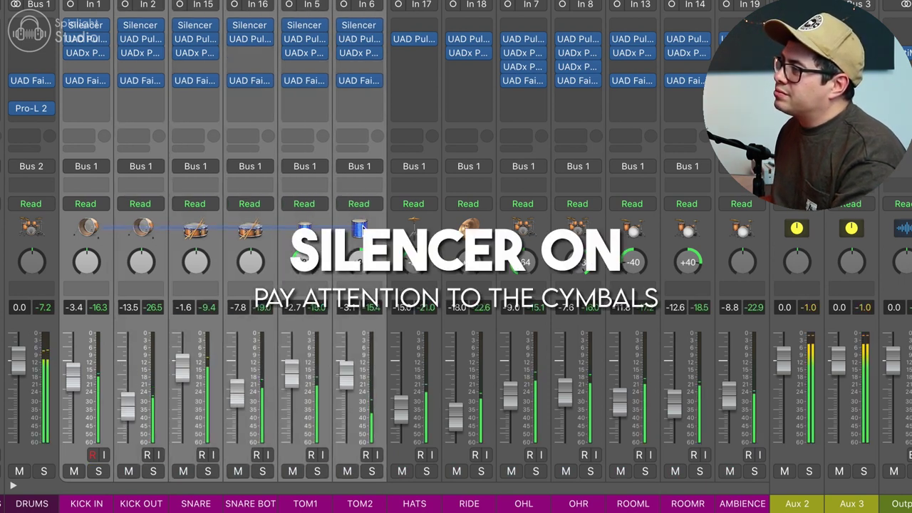
left_click(345, 27)
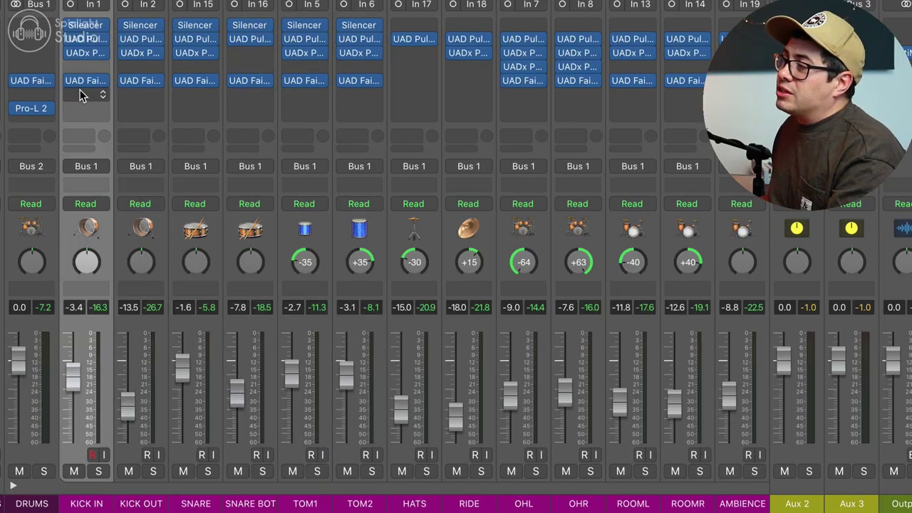
Add BSAClipper to KICK IN and bring its threshold to -11.9 while the kick plays.
left_click(92, 95)
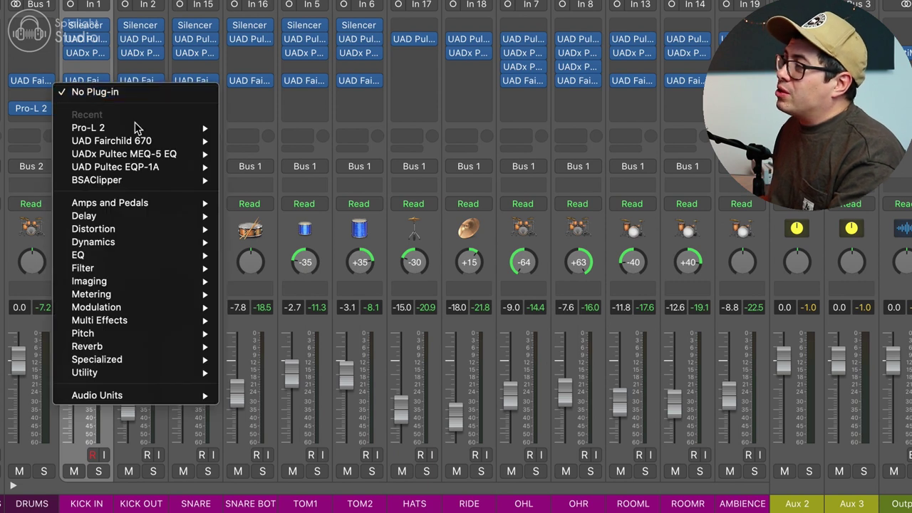
left_click(140, 181)
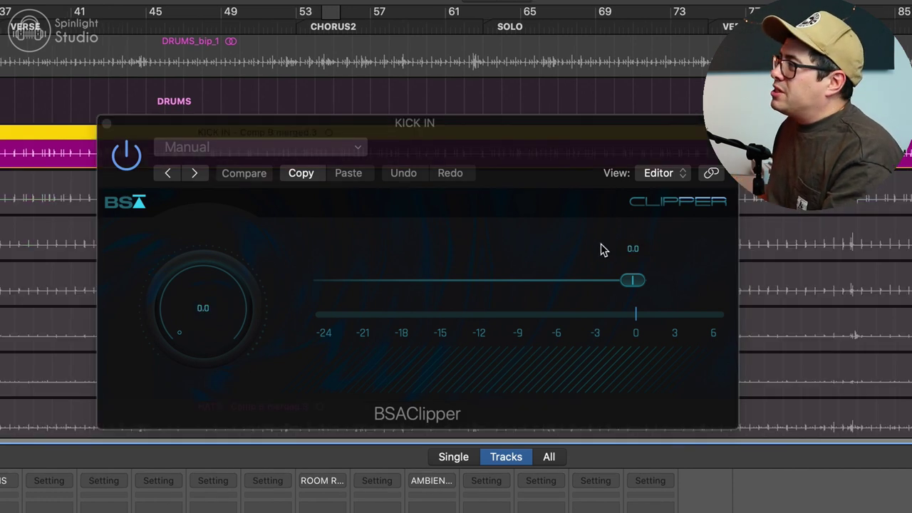
left_click_drag(640, 281, 715, 286)
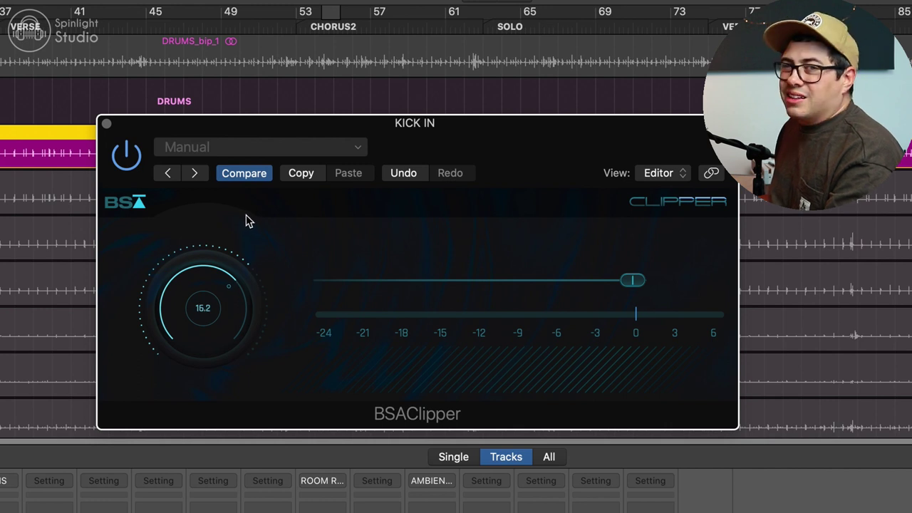
key("space")
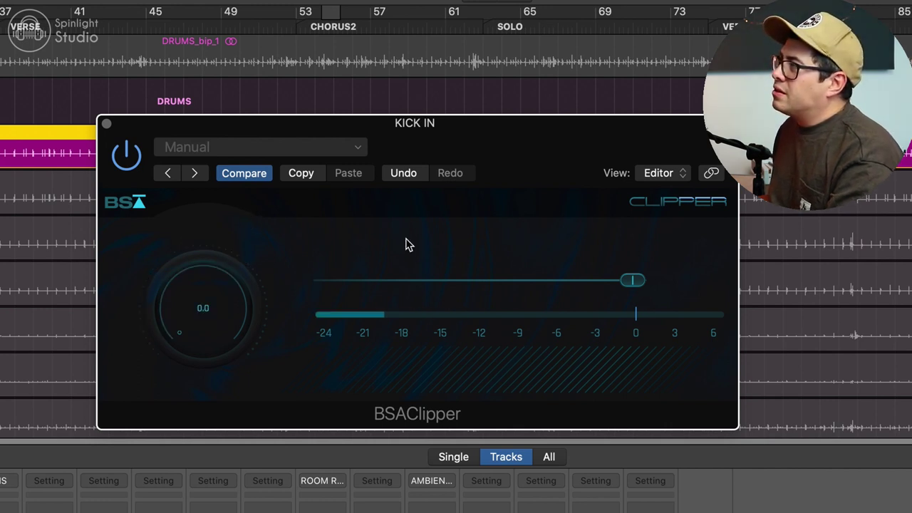
Set the clipper's input level to 13.7 and settle its threshold at about -13.8.
left_click_drag(631, 282, 515, 287)
mouse_move(232, 289)
left_click_drag(232, 288, 240, 343)
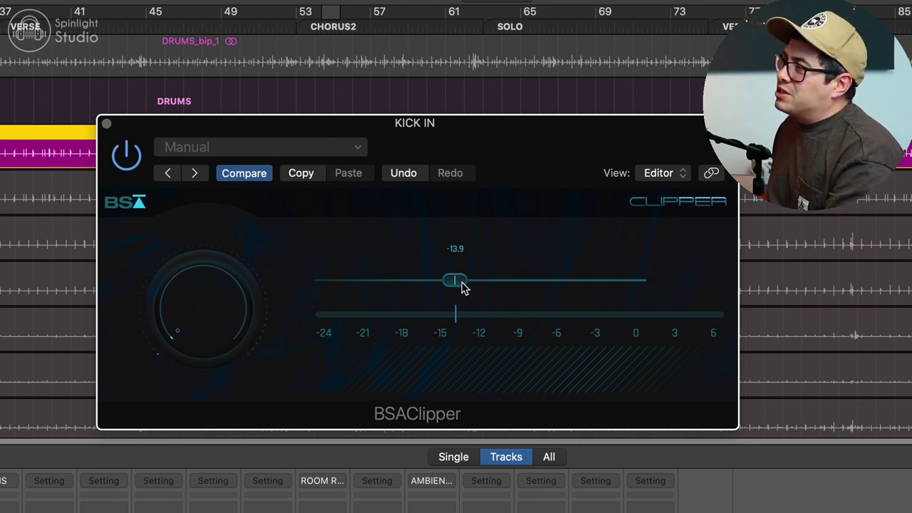
left_click_drag(460, 287, 458, 287)
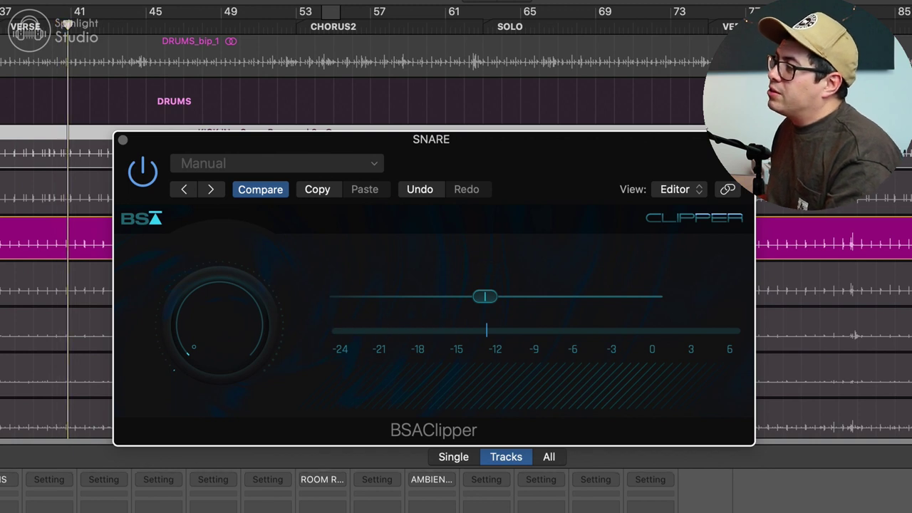
Set the BSAClipper threshold to -12.9 on SNARE BOT and -12.0 on TOM1.
left_click(834, 285)
mouse_move(465, 283)
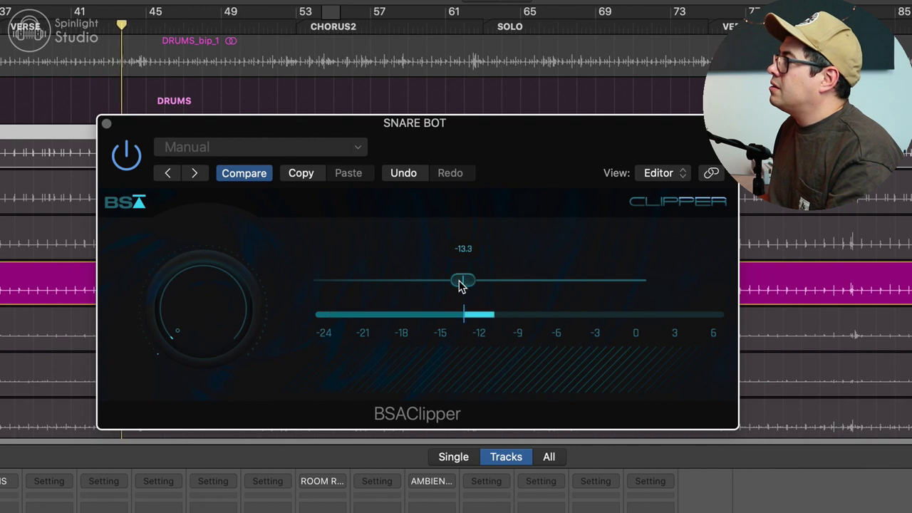
left_click_drag(462, 280, 441, 273)
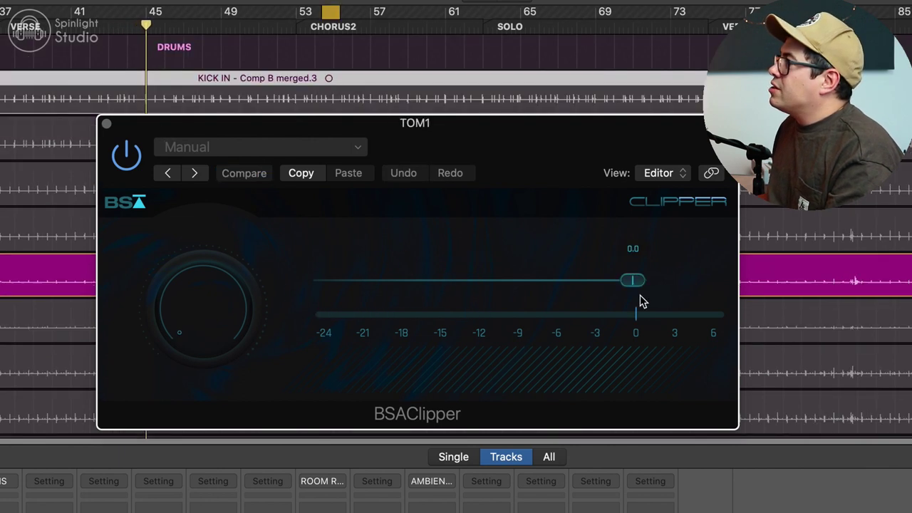
left_click_drag(642, 302, 549, 288)
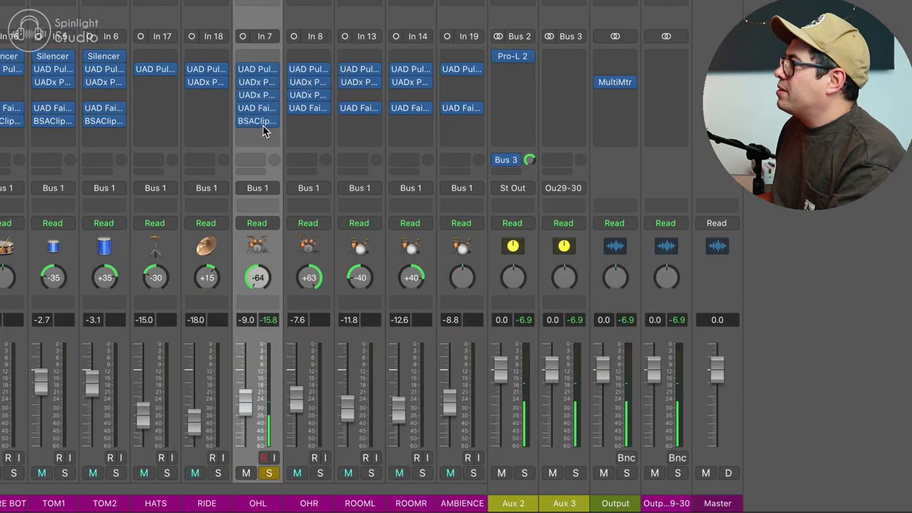
Copy the BSAClipper plug-in from the OHL channel onto an empty OHR insert slot.
left_click_drag(263, 130, 309, 123)
key("s")
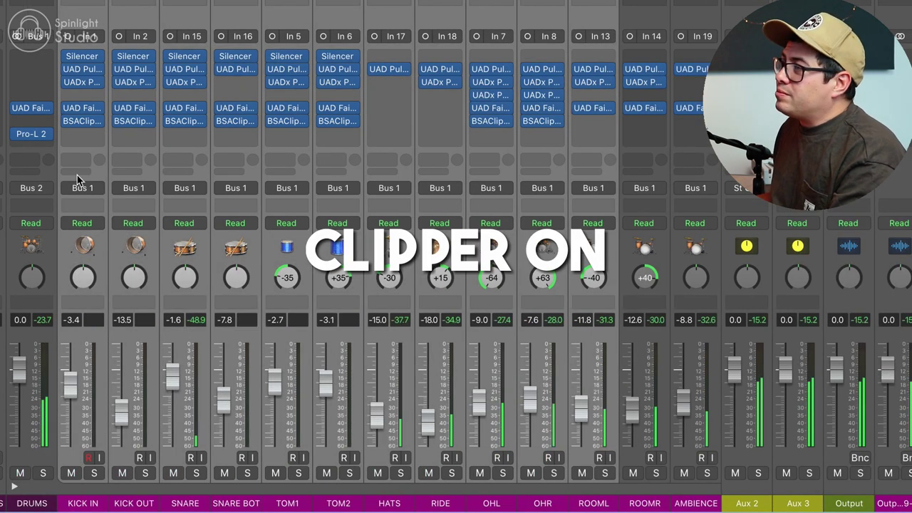
left_click(84, 107, "shift")
mouse_move(72, 127)
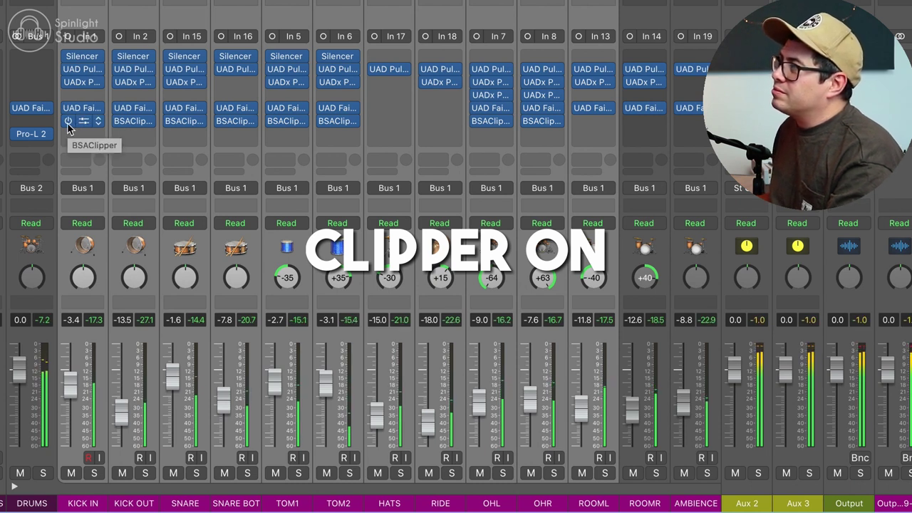
left_click(68, 121, "alt")
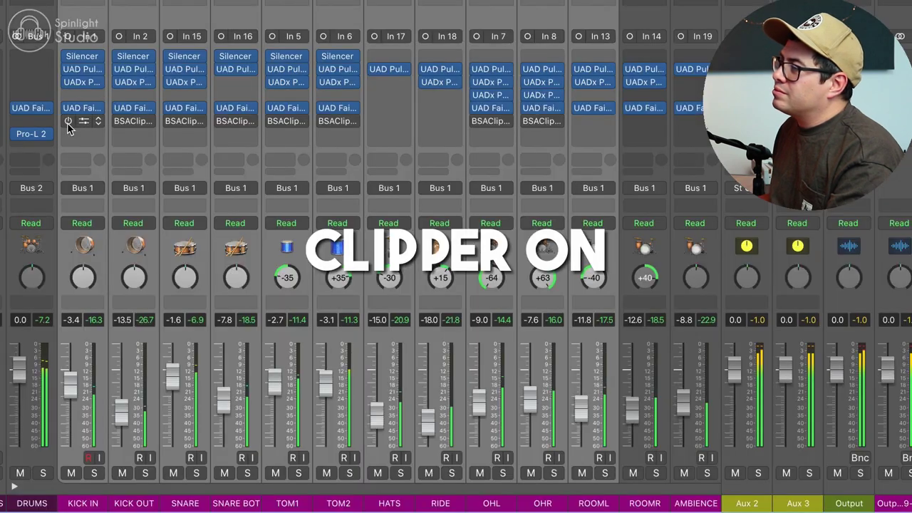
left_click(69, 122, "alt")
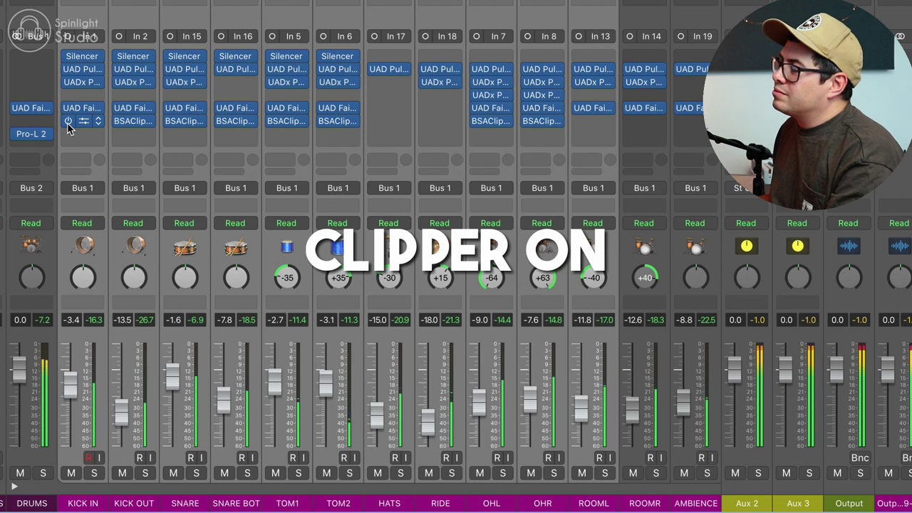
left_click(69, 122, "alt")
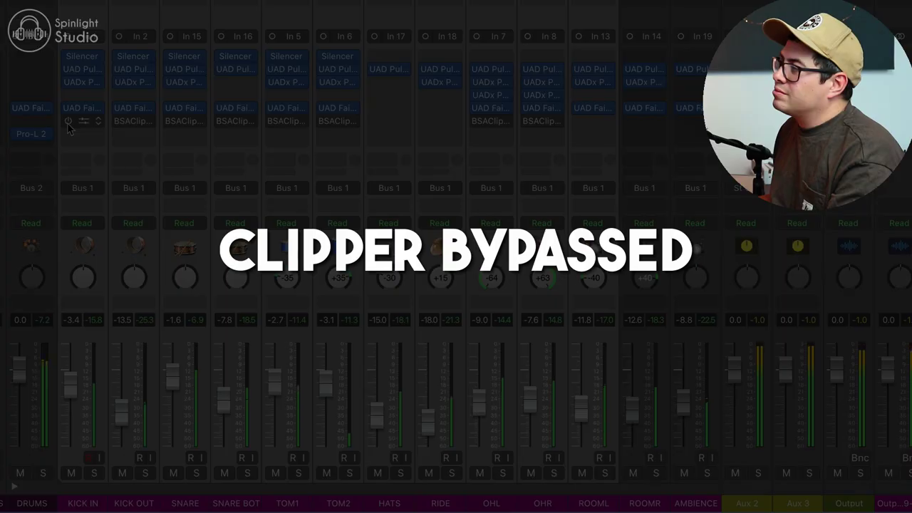
left_click(69, 122, "alt")
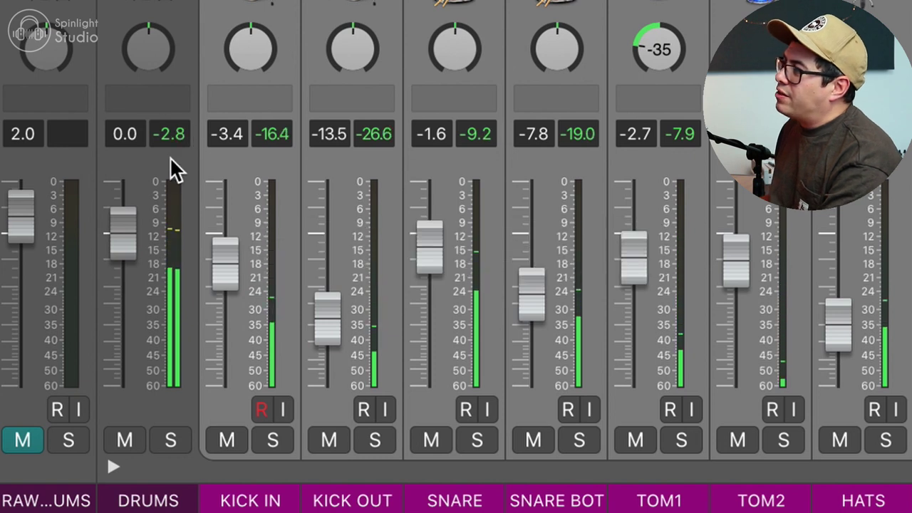
Reset the peak readouts from the DRUMS channel strip's peak display.
left_click(169, 135)
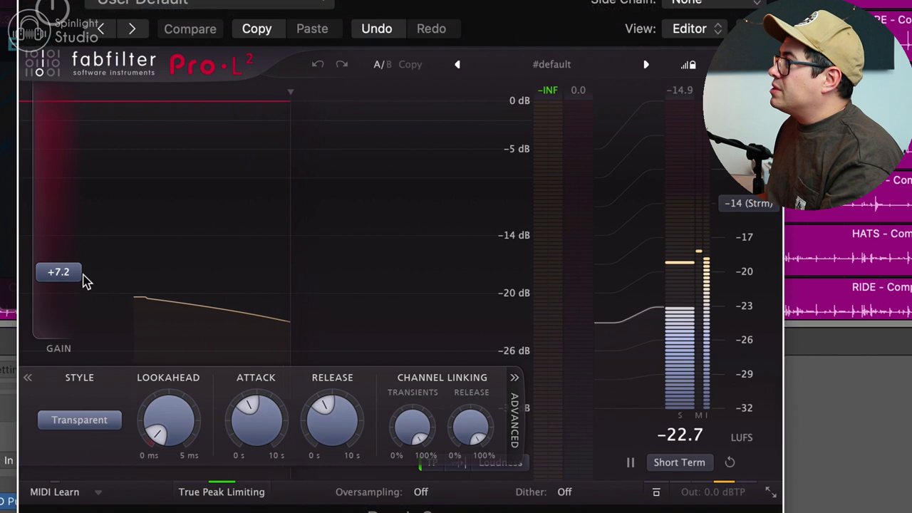
Drag the Pro-L 2 Gain on the DRUMS bus up to about +9 dB.
left_click_drag(82, 275, 82, 261)
mouse_move(743, 492)
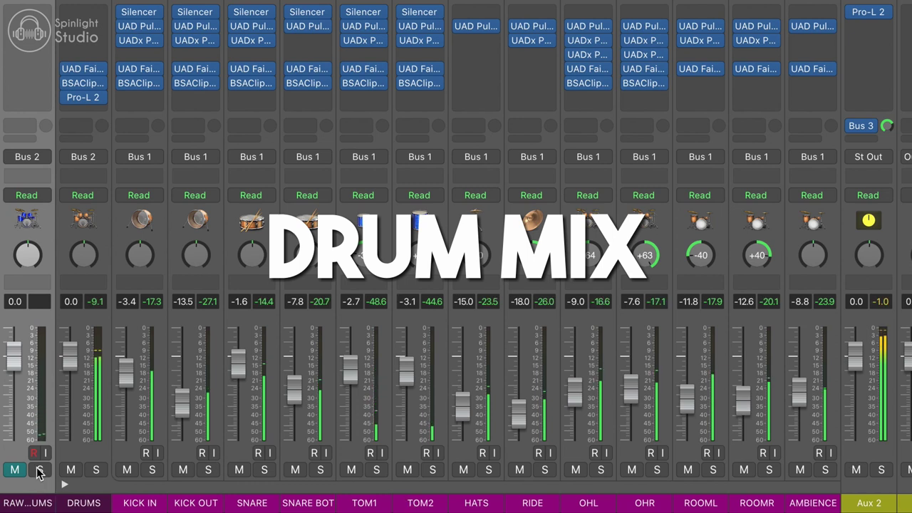
left_click(39, 471)
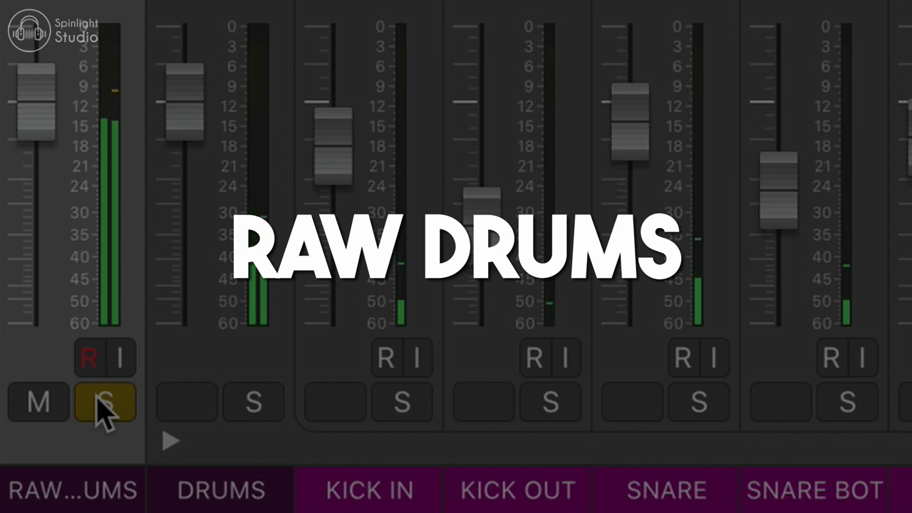
left_click(103, 408)
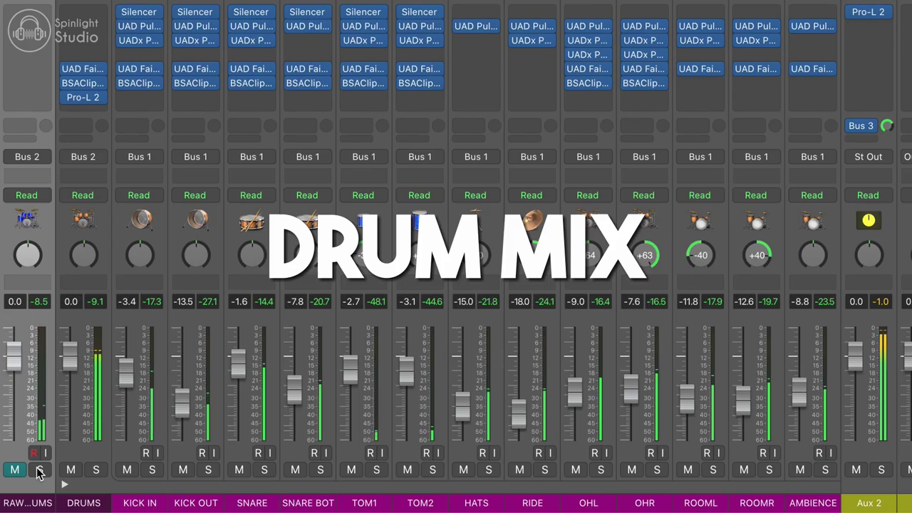
left_click(39, 470)
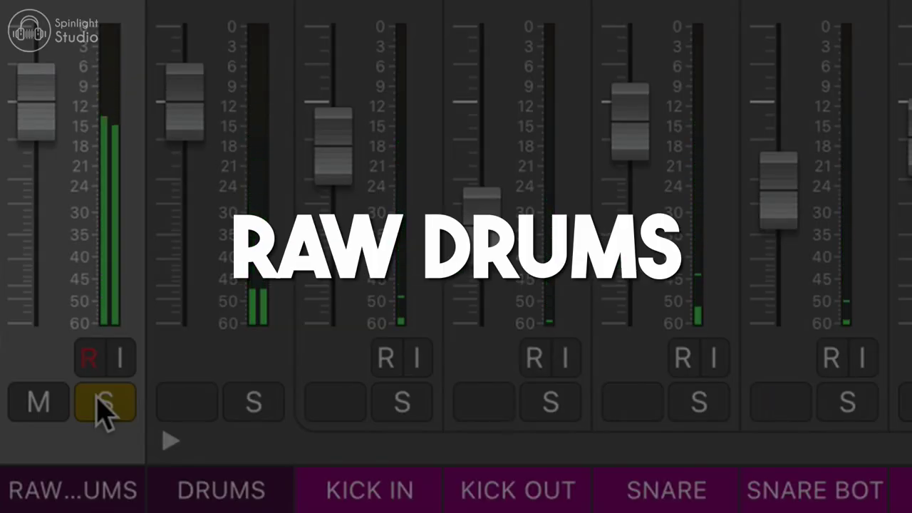
left_click(104, 408)
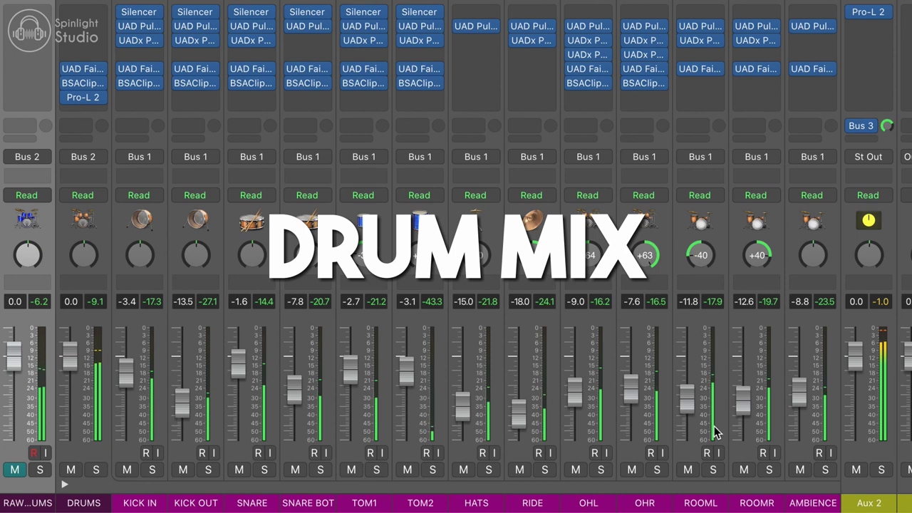